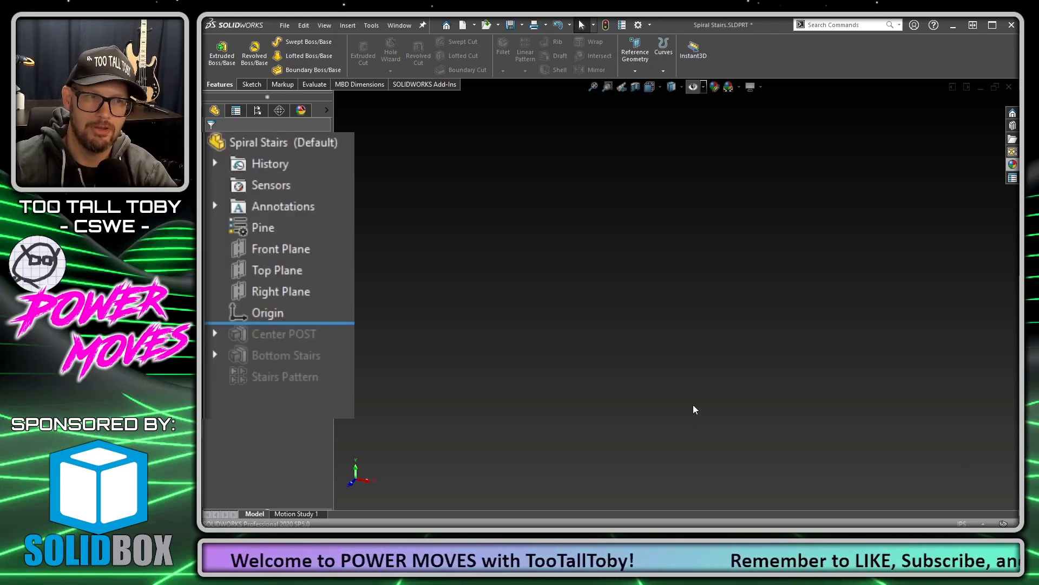
Roll the rollback bar forward past Center POST, Bottom Stairs and Stairs Pattern
{"action": "key", "text": "Down"}
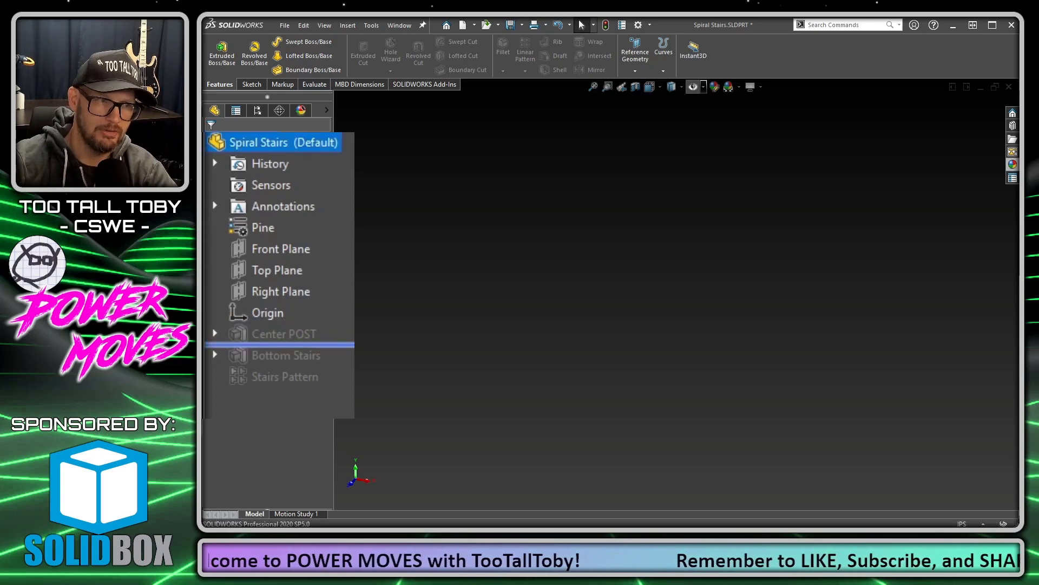
{"action": "key", "text": "Down"}
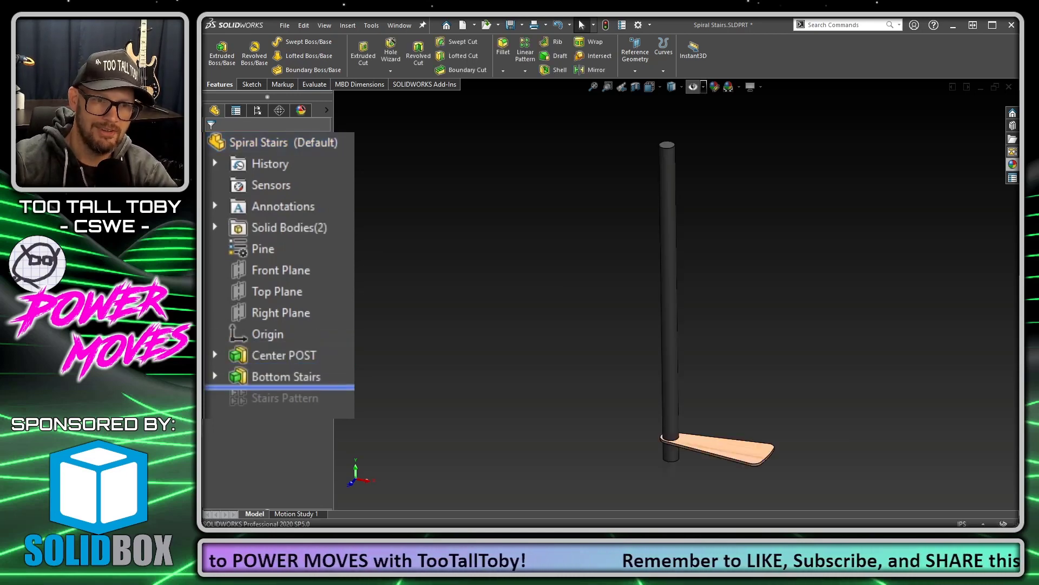
{"action": "key", "text": "Down"}
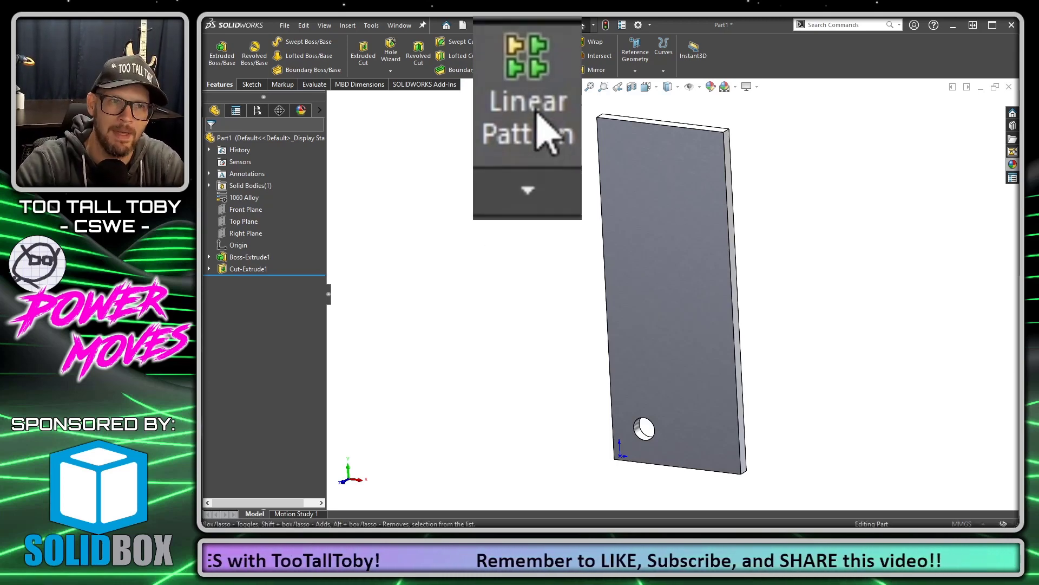
Start a linear pattern along the plate's long edge with 40 mm spacing and 40 instances
{"action": "left_click", "coordinate": [533, 55]}
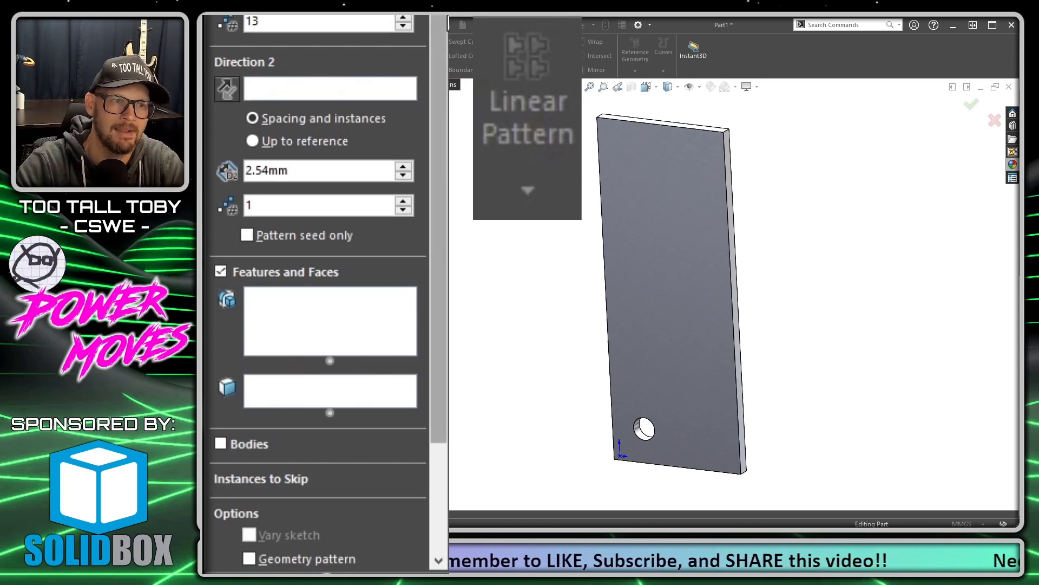
{"action": "scroll", "coordinate": [445, 153], "scroll_direction": "down", "scroll_amount": 4}
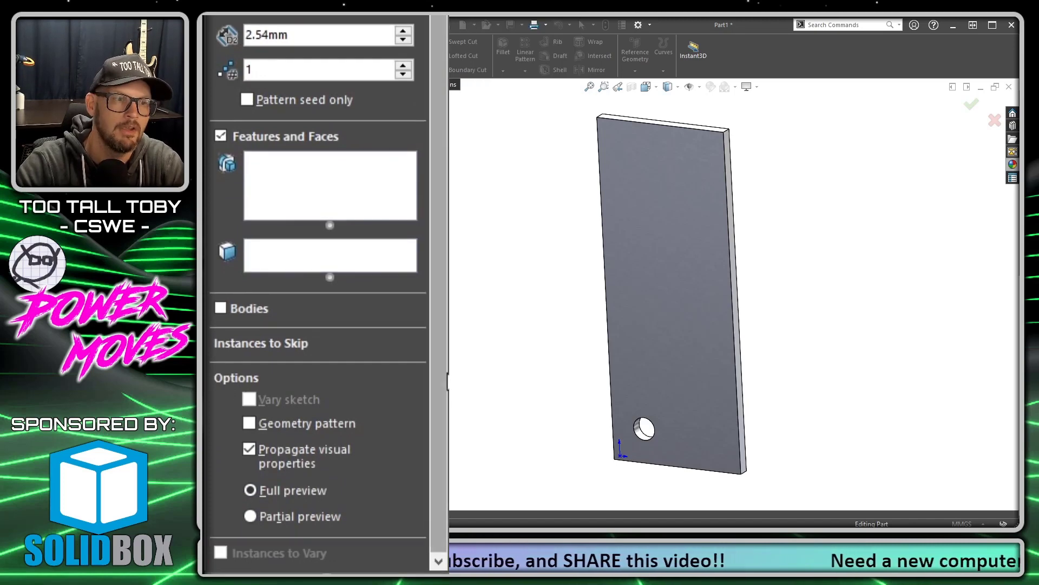
{"action": "scroll", "coordinate": [366, 142], "scroll_direction": "up", "scroll_amount": 10}
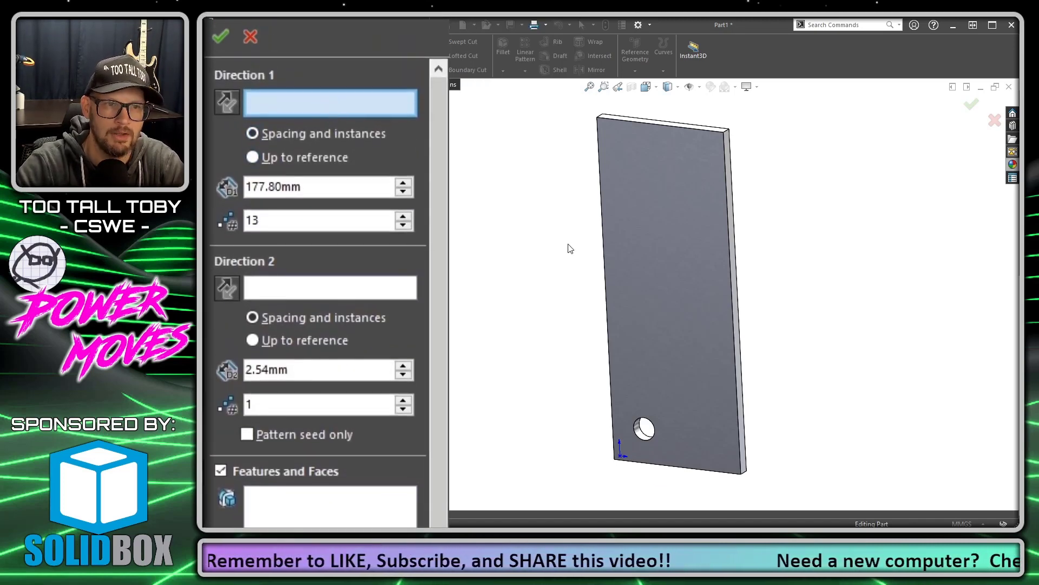
{"action": "left_click", "coordinate": [604, 262]}
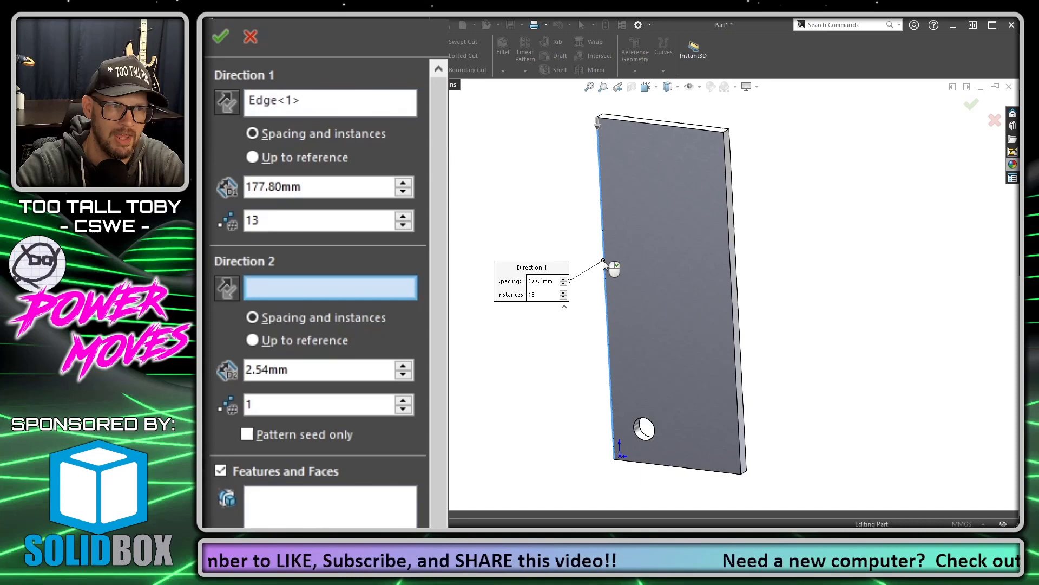
{"action": "double_click", "coordinate": [343, 188]}
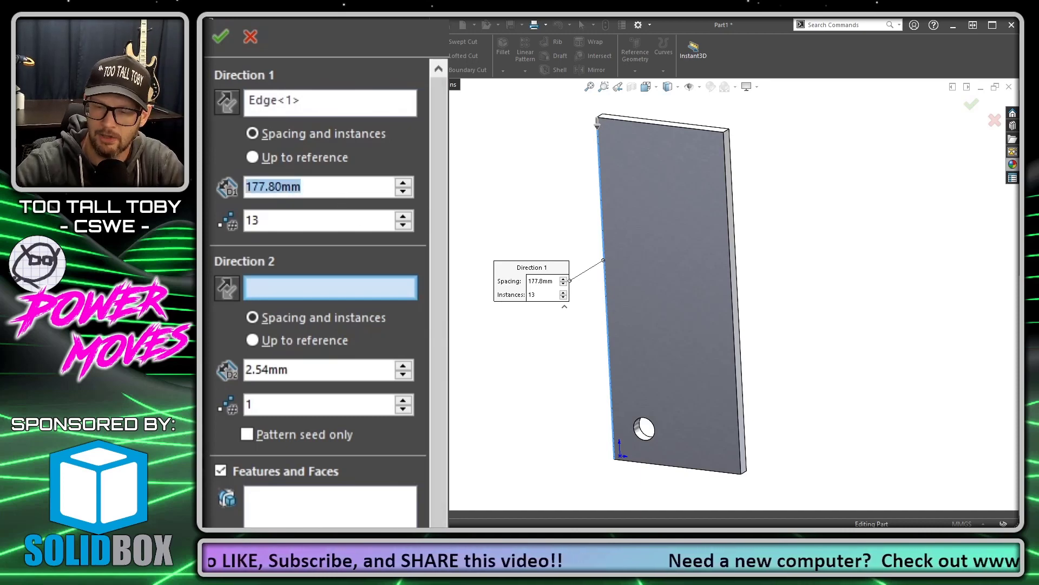
{"action": "type", "text": "40"}
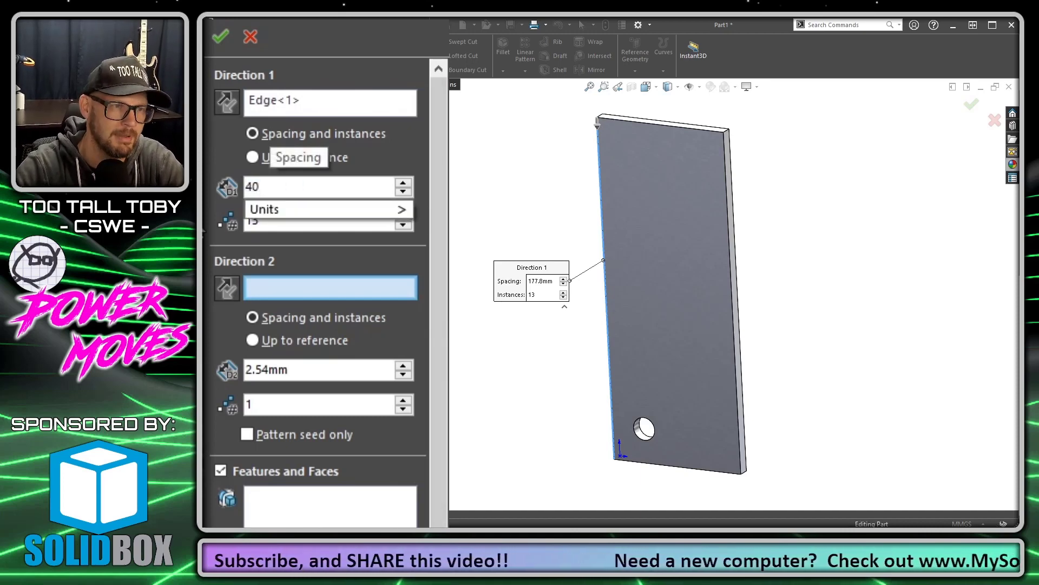
{"action": "double_click", "coordinate": [285, 223]}
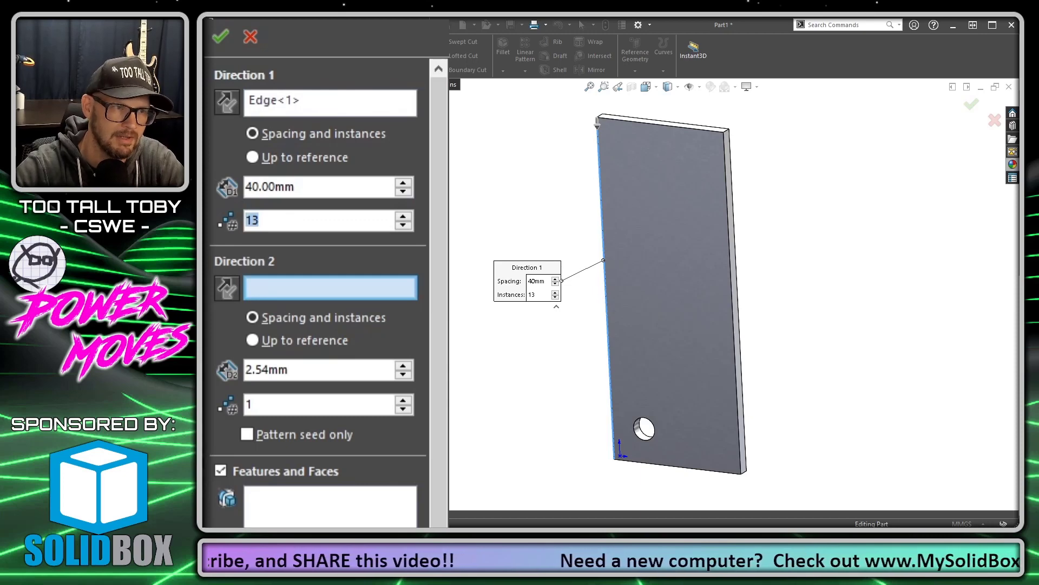
{"action": "type", "text": "40"}
Select the hole Cut-Extrude1 as the feature to pattern
{"action": "left_click", "coordinate": [316, 501]}
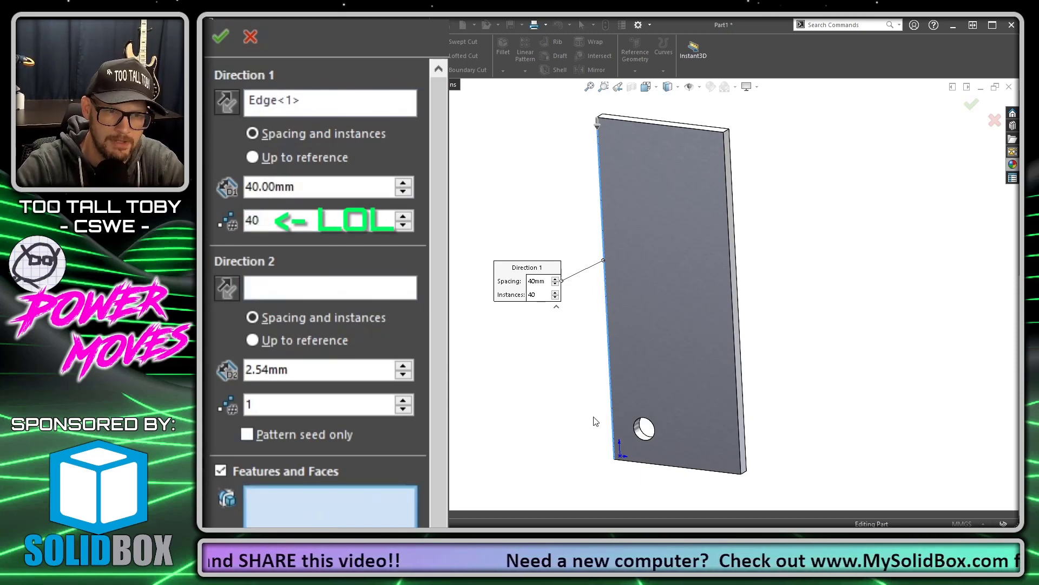
{"action": "left_click", "coordinate": [643, 429]}
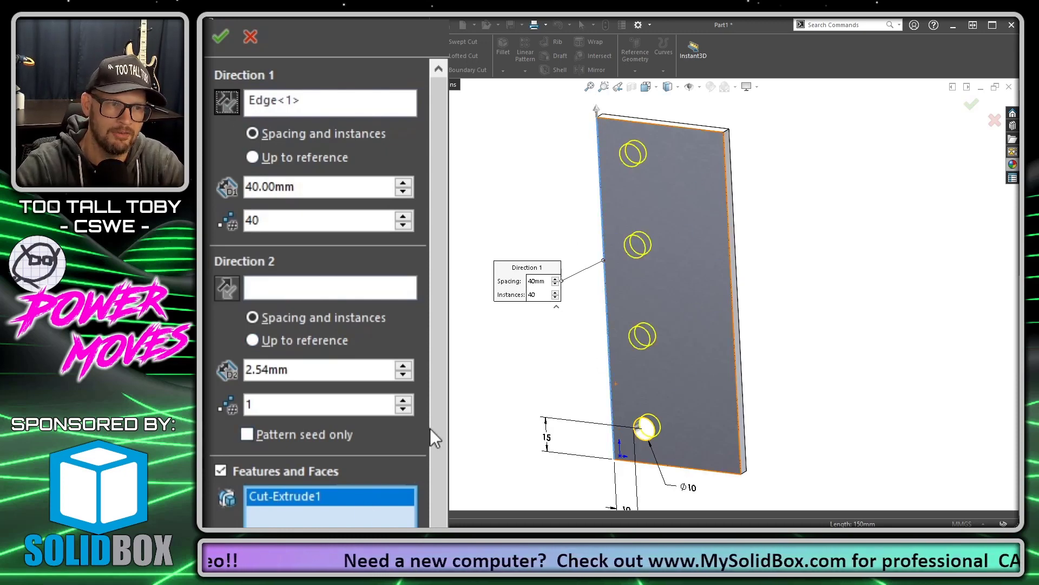
{"action": "scroll", "coordinate": [438, 446], "scroll_direction": "down", "scroll_amount": 5}
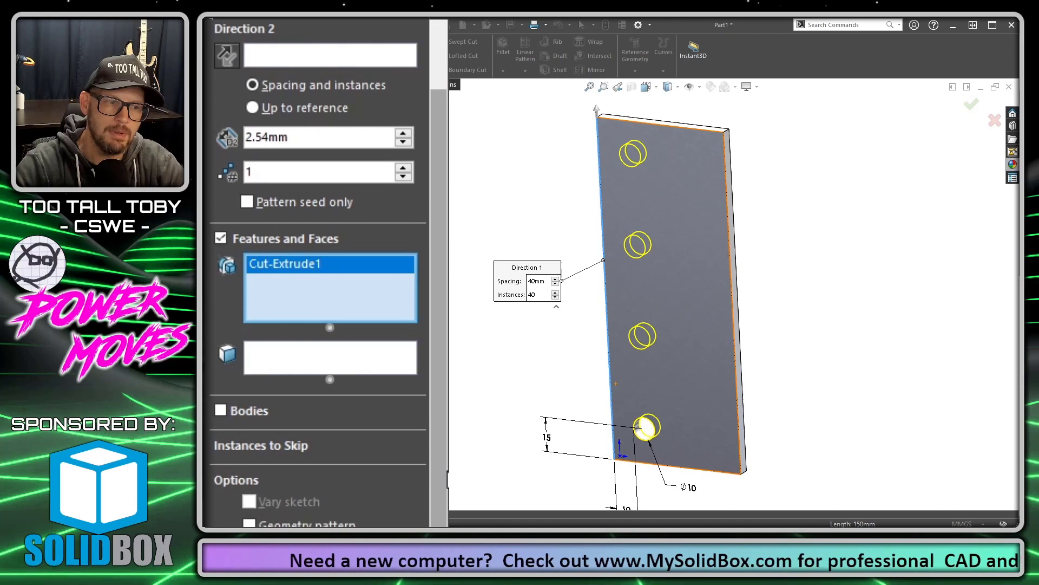
{"action": "scroll", "coordinate": [316, 505], "scroll_direction": "down", "scroll_amount": 3}
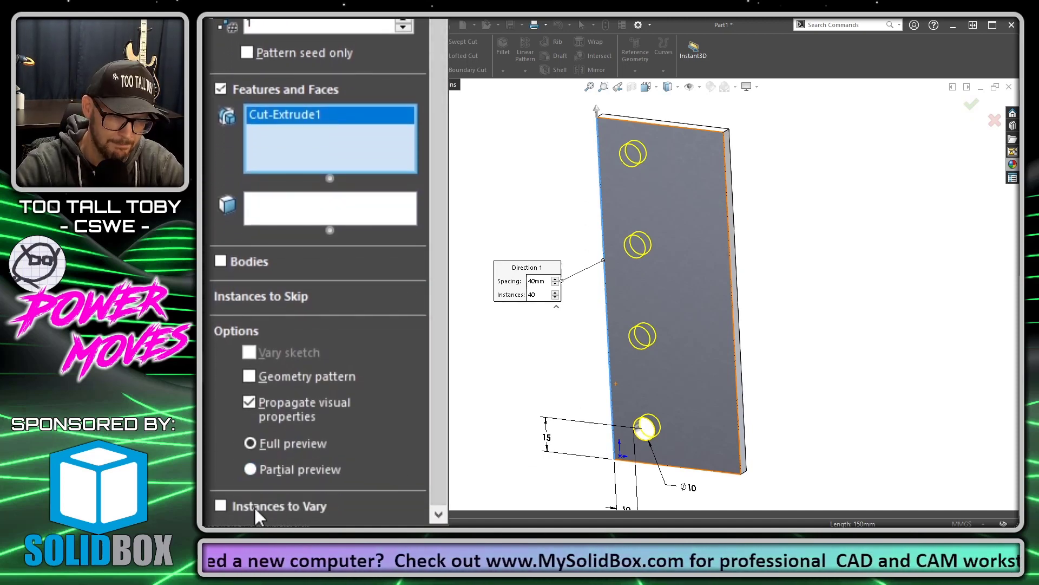
Turn on Instances to Vary and add the Ø10 hole diameter D1@Sketch2 to the increments table
{"action": "left_click", "coordinate": [221, 506]}
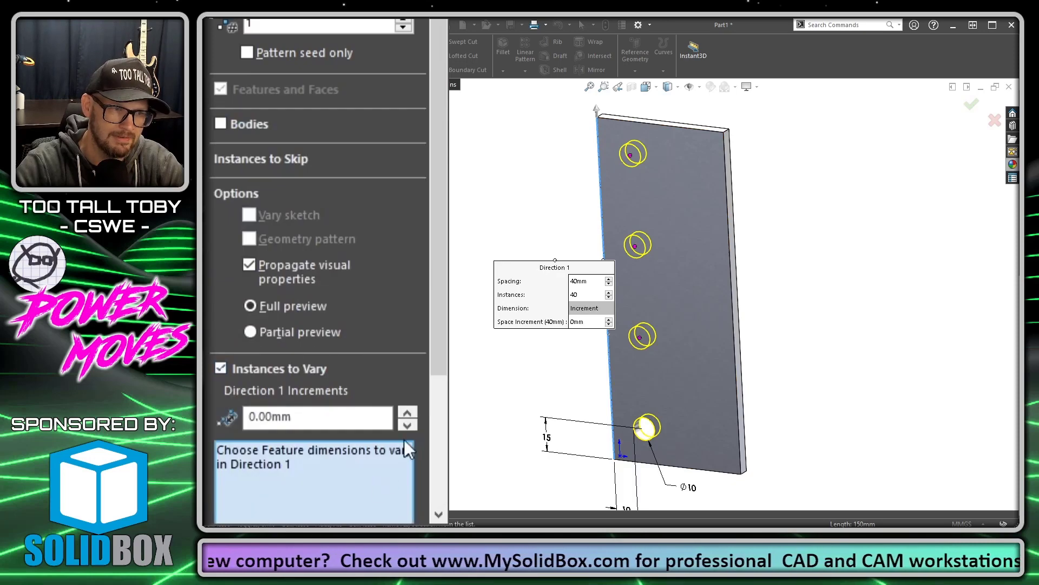
{"action": "scroll", "coordinate": [436, 349], "scroll_direction": "down", "scroll_amount": 3}
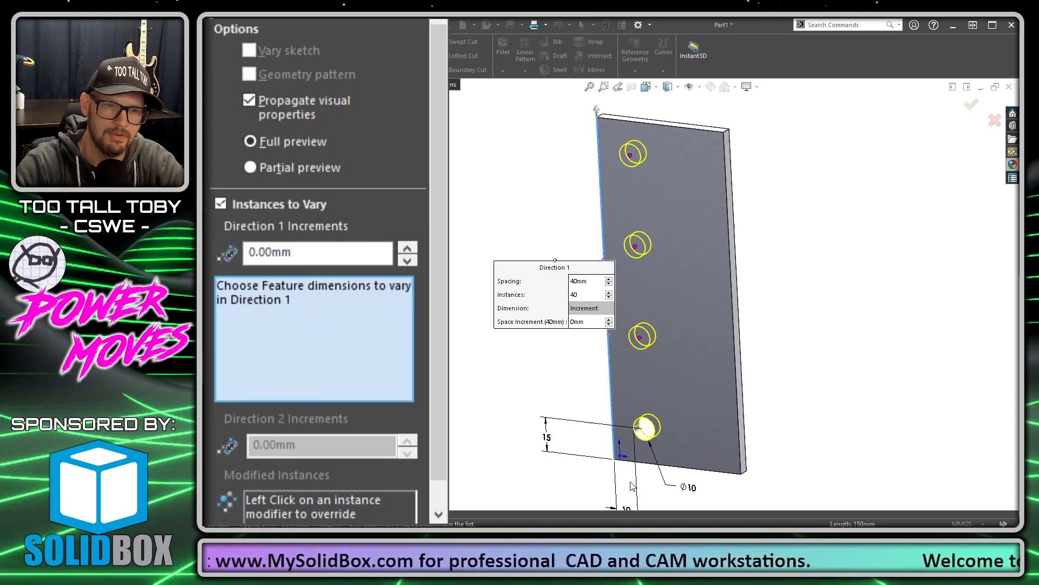
{"action": "left_click", "coordinate": [692, 489]}
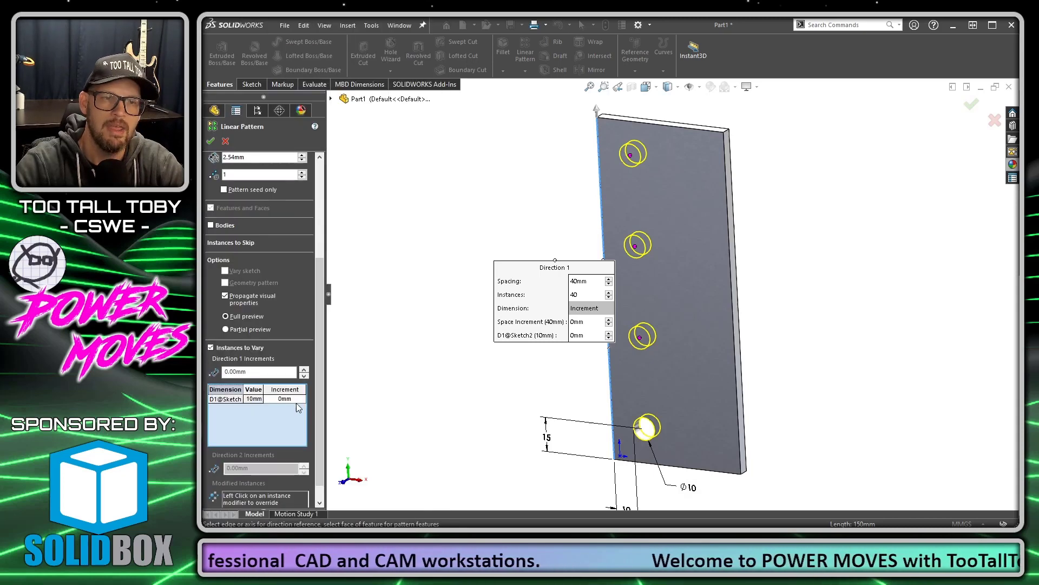
{"action": "left_click_drag", "start_coordinate": [578, 271], "coordinate": [448, 260]}
{"action": "scroll", "coordinate": [641, 251], "scroll_direction": "down", "scroll_amount": 4}
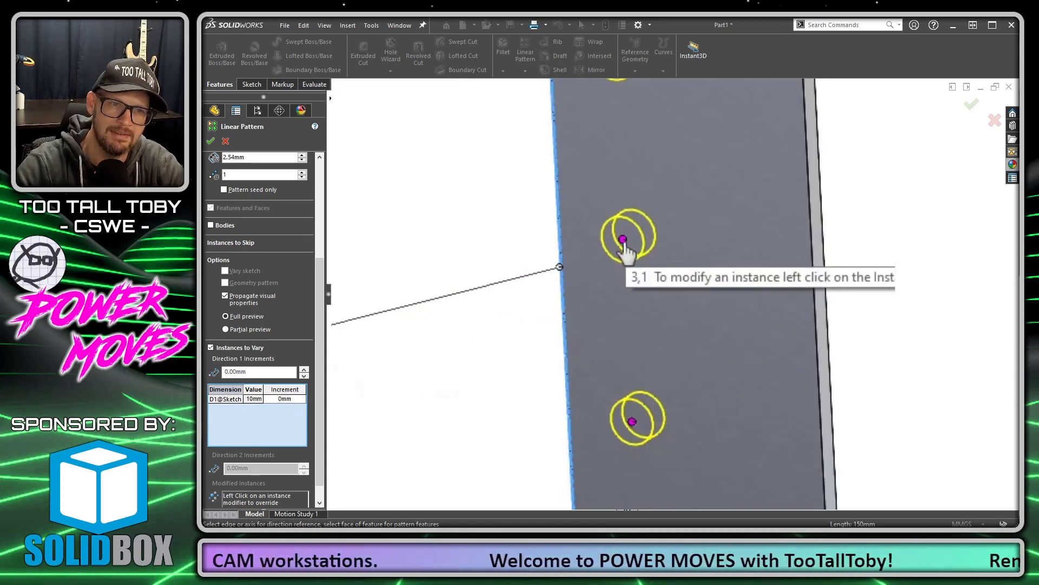
Override the third hole instance's diameter to 20 mm
{"action": "left_click", "coordinate": [624, 240]}
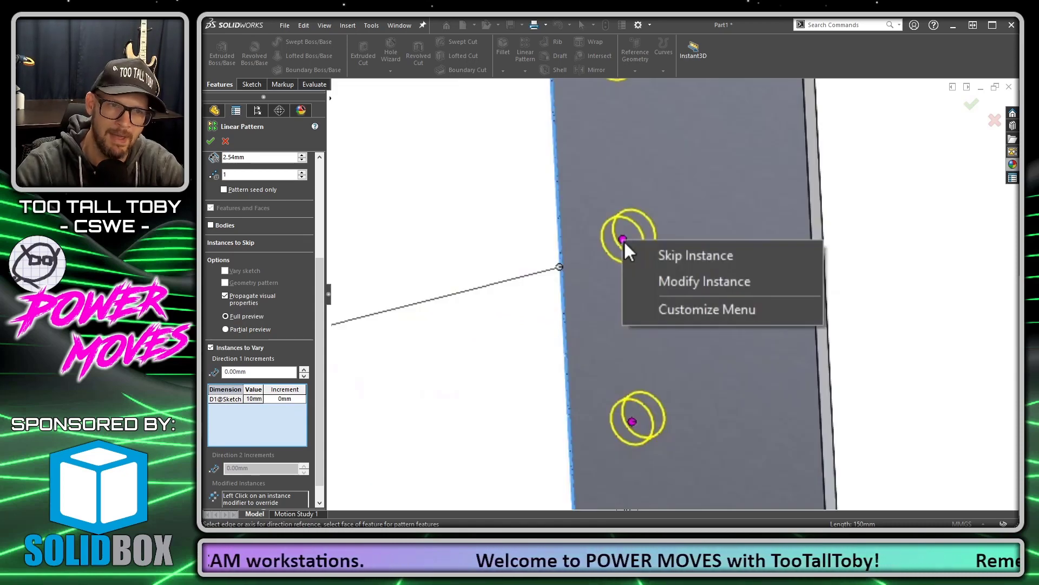
{"action": "left_click", "coordinate": [722, 284]}
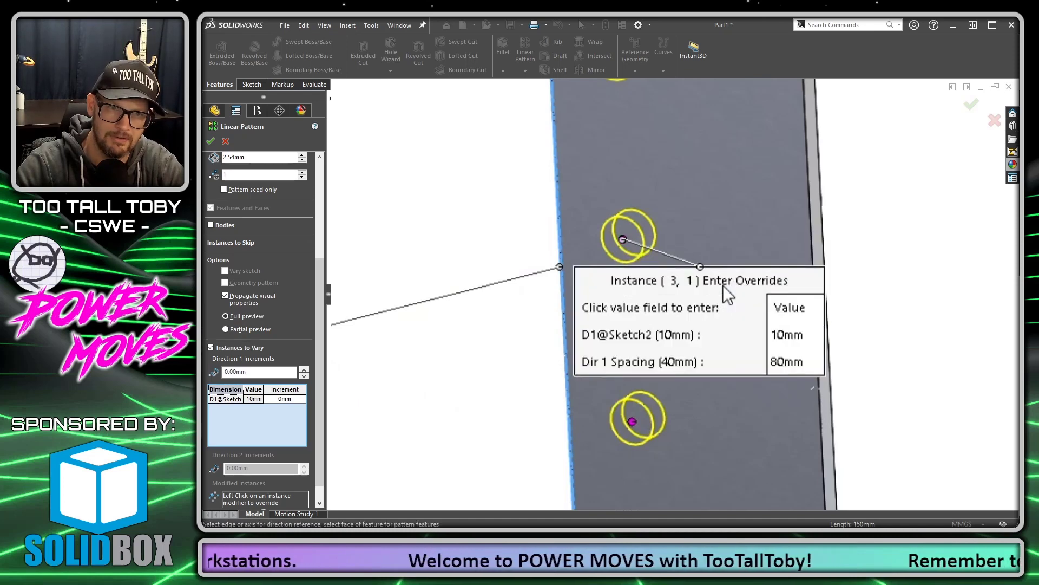
{"action": "left_click", "coordinate": [793, 336]}
{"action": "type", "text": "20"}
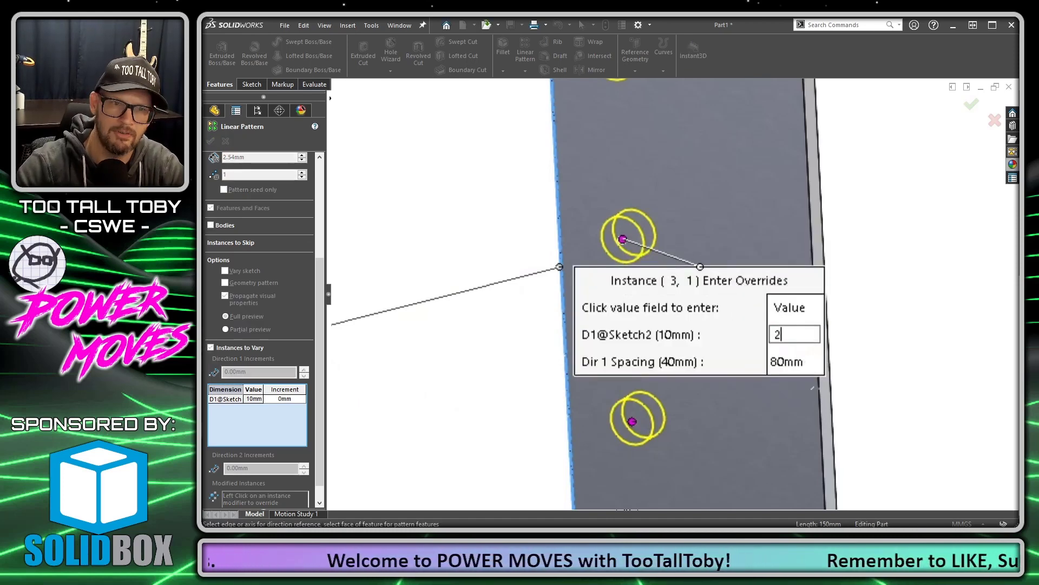
{"action": "key", "text": "Return"}
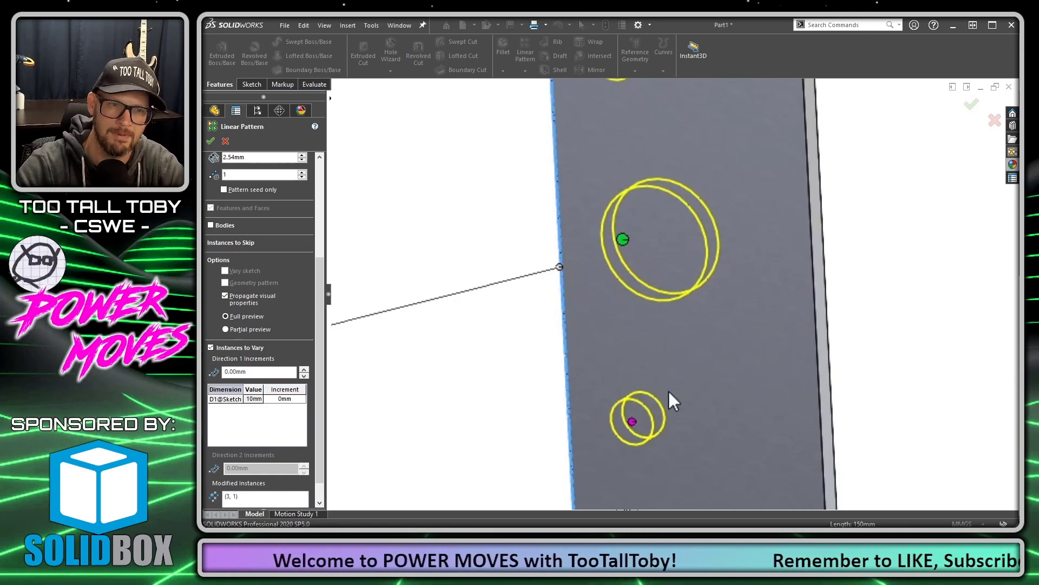
Add a diameter override for the second hole instance (2, 1)
{"action": "right_click", "coordinate": [632, 421]}
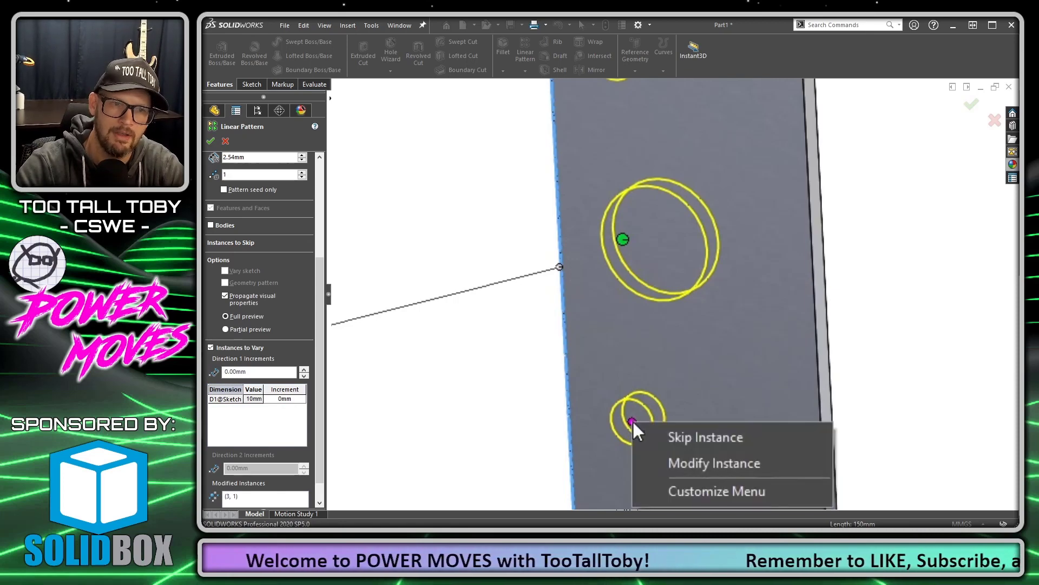
{"action": "left_click", "coordinate": [697, 460]}
{"action": "left_click", "coordinate": [768, 355]}
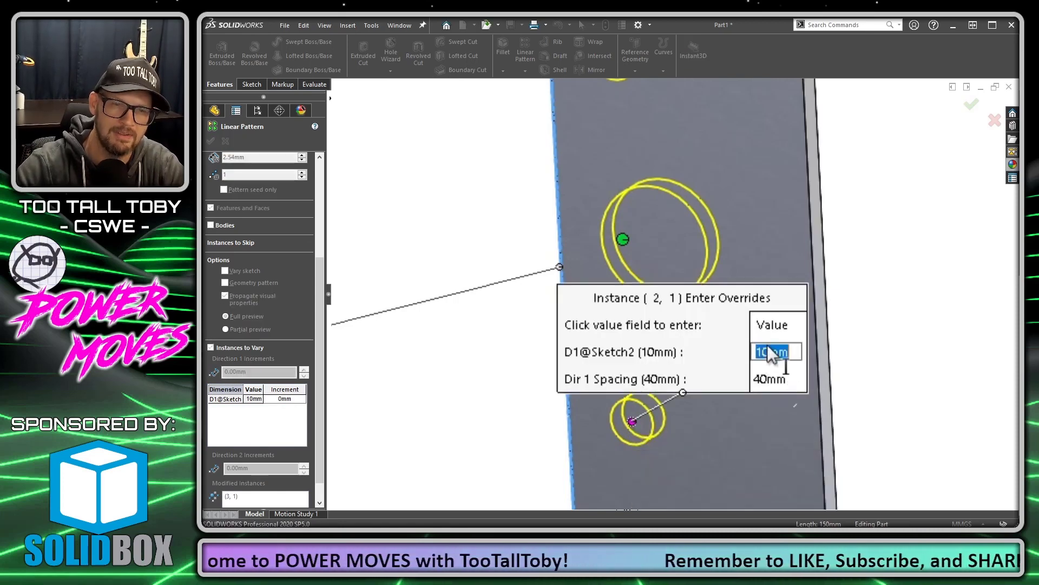
{"action": "key", "text": "Return"}
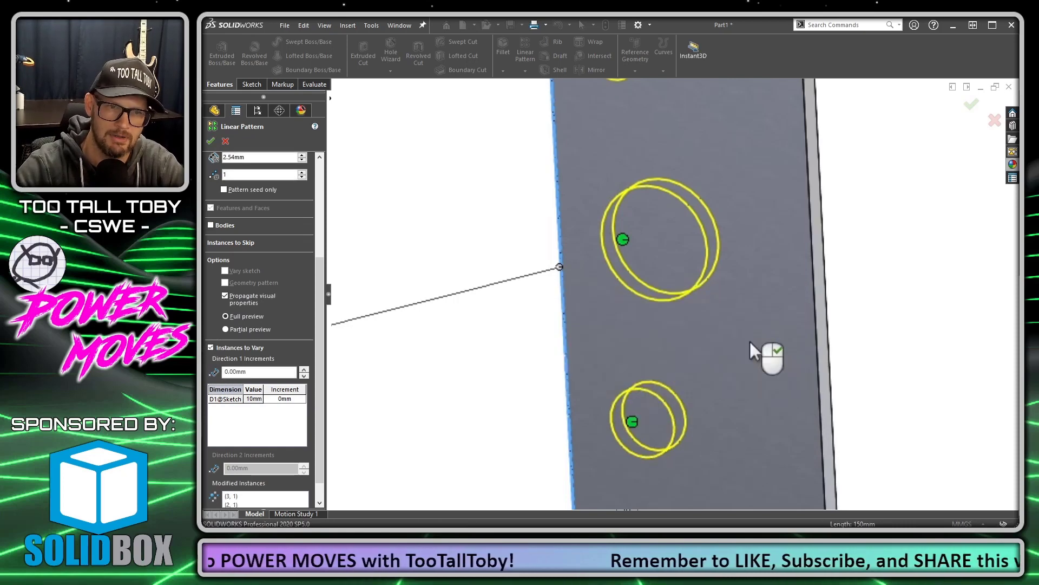
Accept LPattern4, then delete it so only the single Cut-Extrude1 hole remains
{"action": "left_click", "coordinate": [972, 104]}
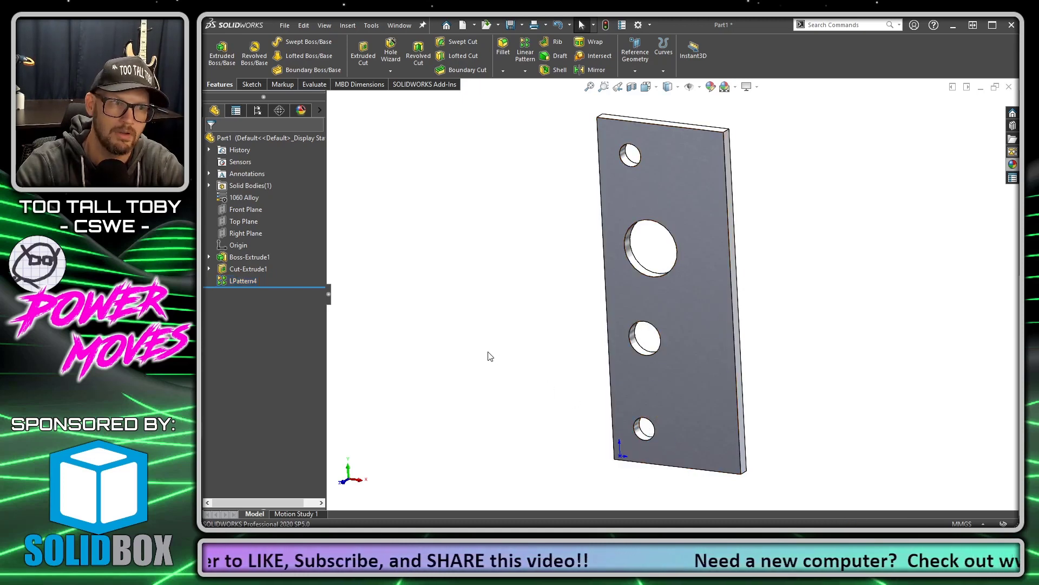
{"action": "left_click", "coordinate": [238, 282]}
{"action": "key", "text": "Delete"}
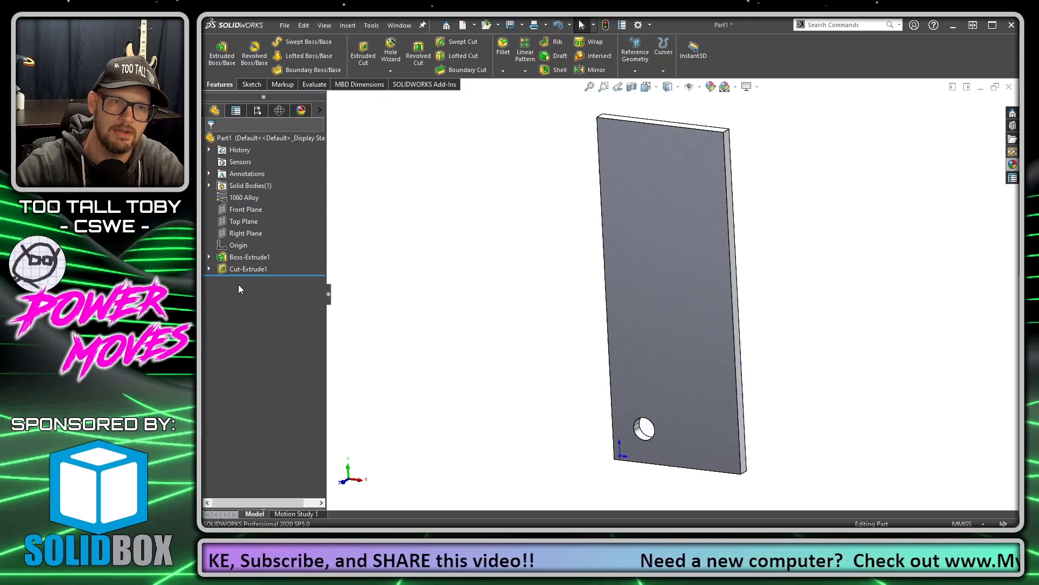
Pattern Cut-Extrude1 along the plate's left edge, growing the Ø10 diameter by 3 mm per copy
{"action": "left_click", "coordinate": [525, 55]}
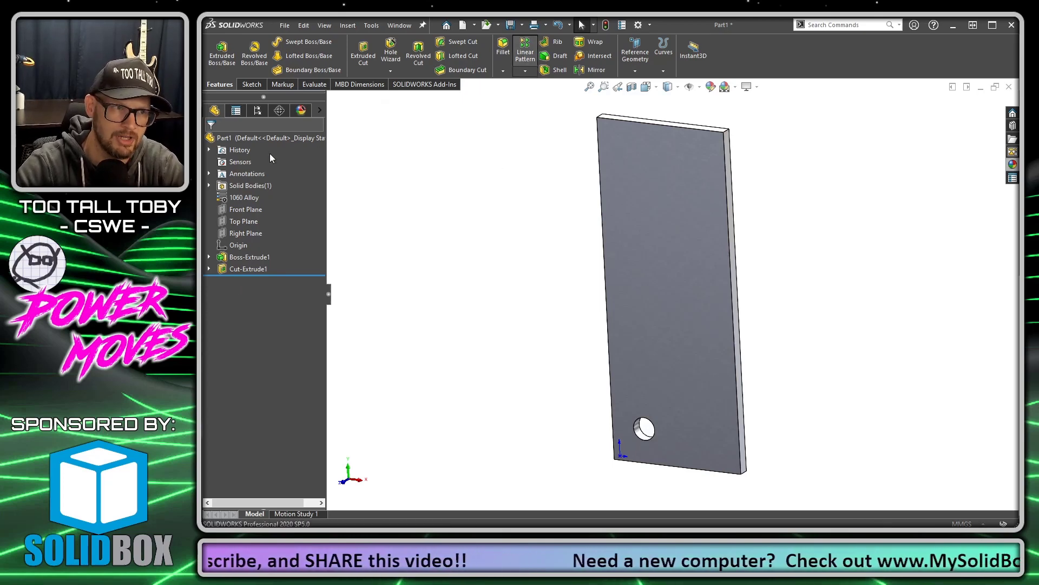
{"action": "left_click", "coordinate": [602, 230]}
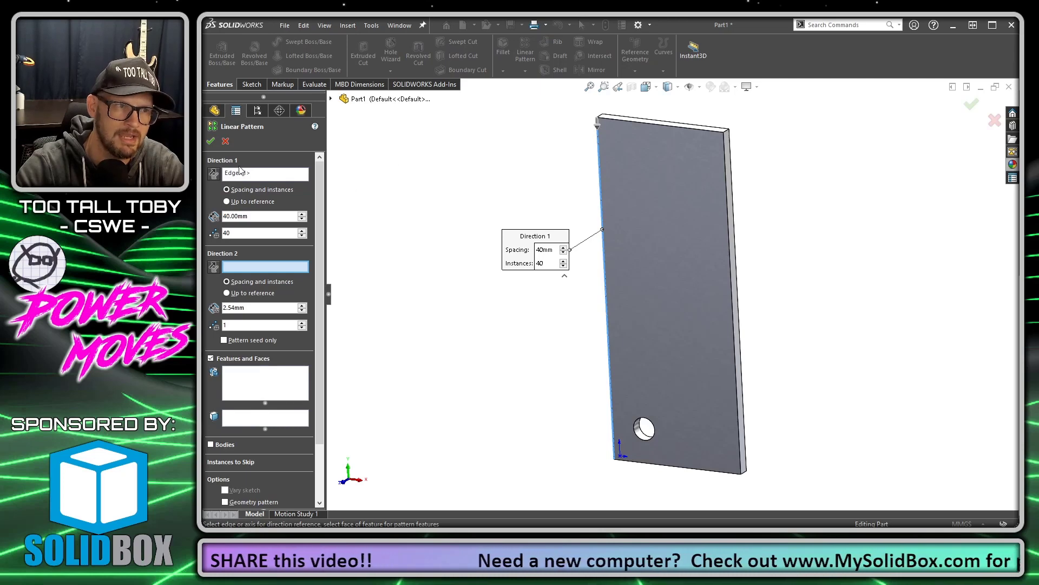
{"action": "left_click", "coordinate": [242, 381]}
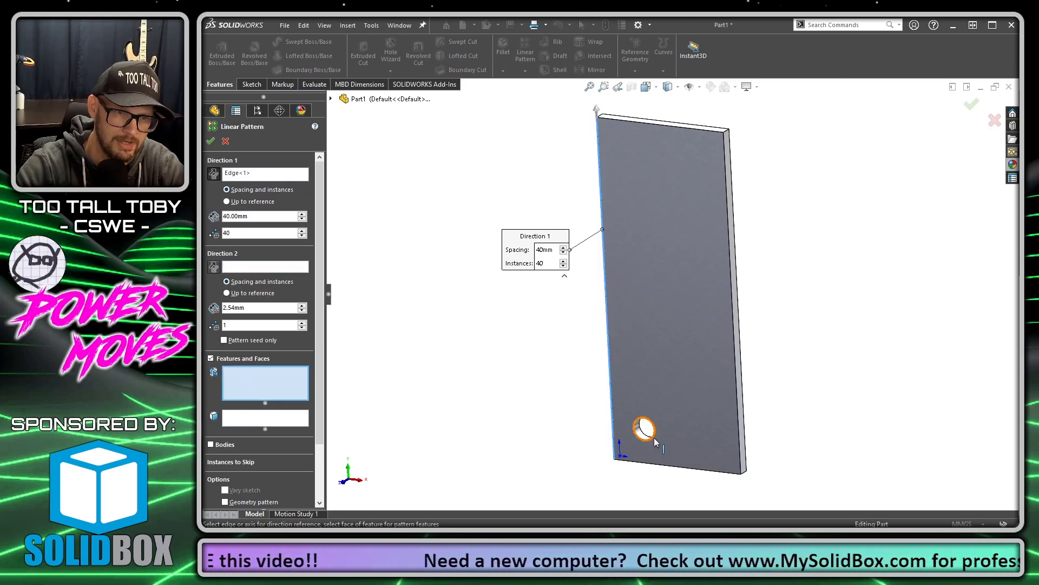
{"action": "left_click", "coordinate": [645, 428]}
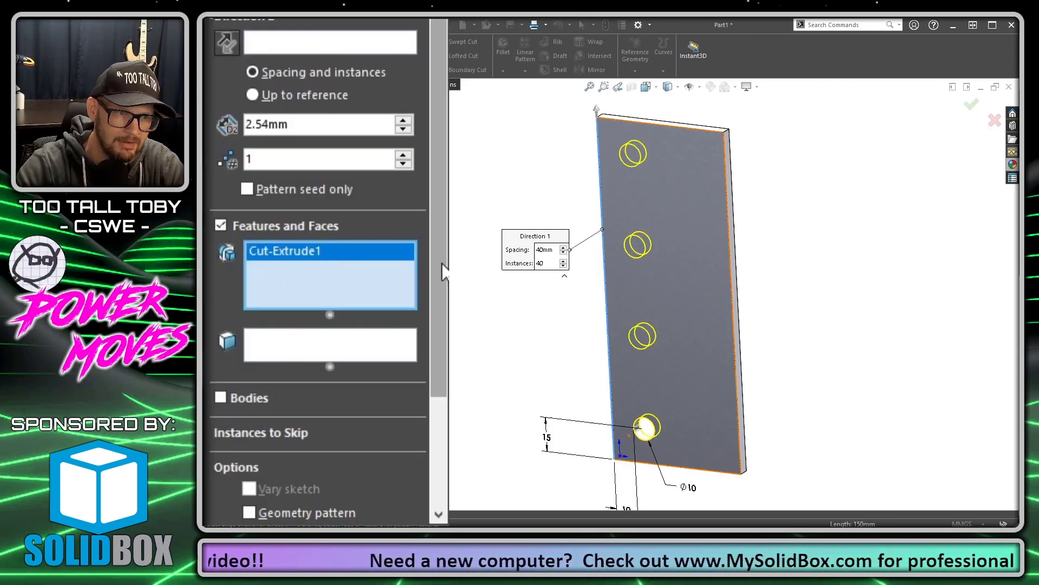
{"action": "scroll", "coordinate": [252, 487], "scroll_direction": "down", "scroll_amount": 3}
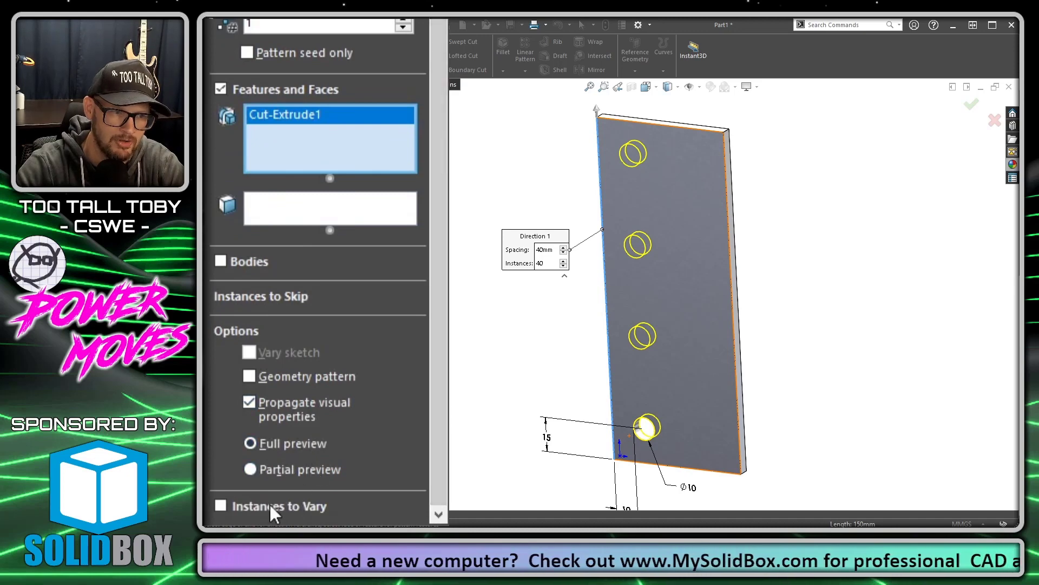
{"action": "left_click", "coordinate": [271, 506]}
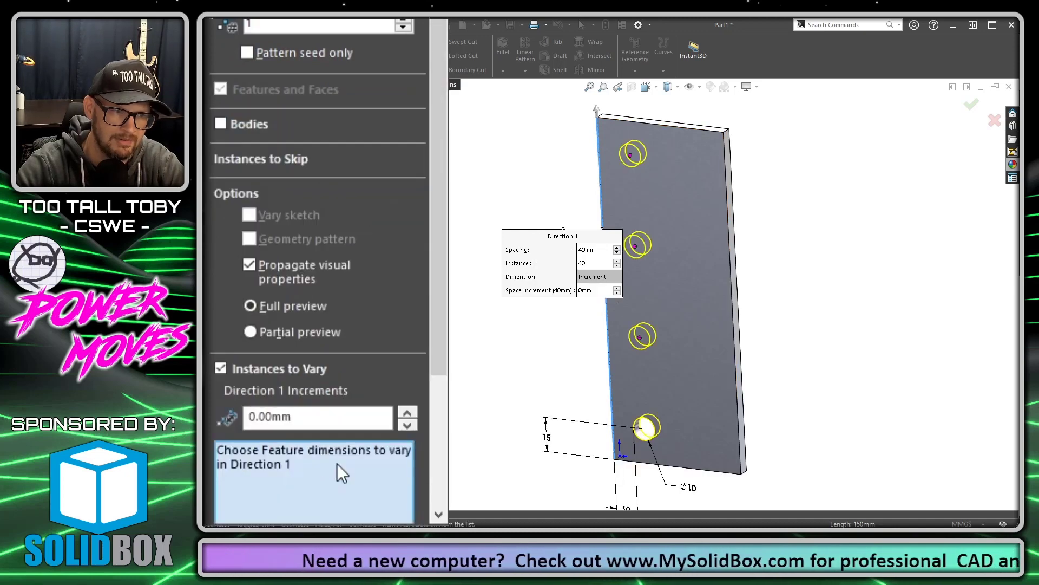
{"action": "left_click", "coordinate": [688, 486]}
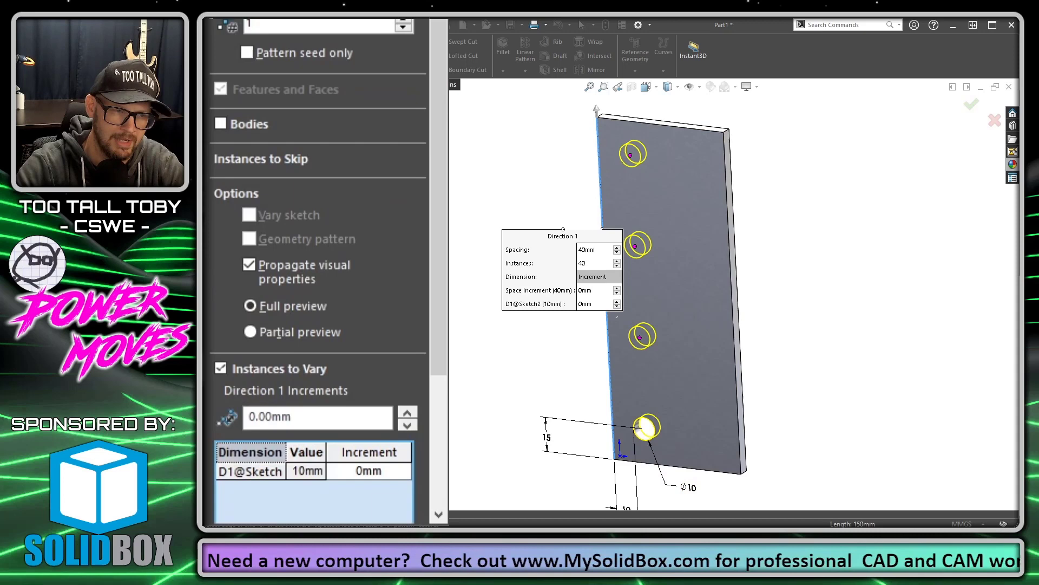
{"action": "left_click", "coordinate": [373, 472]}
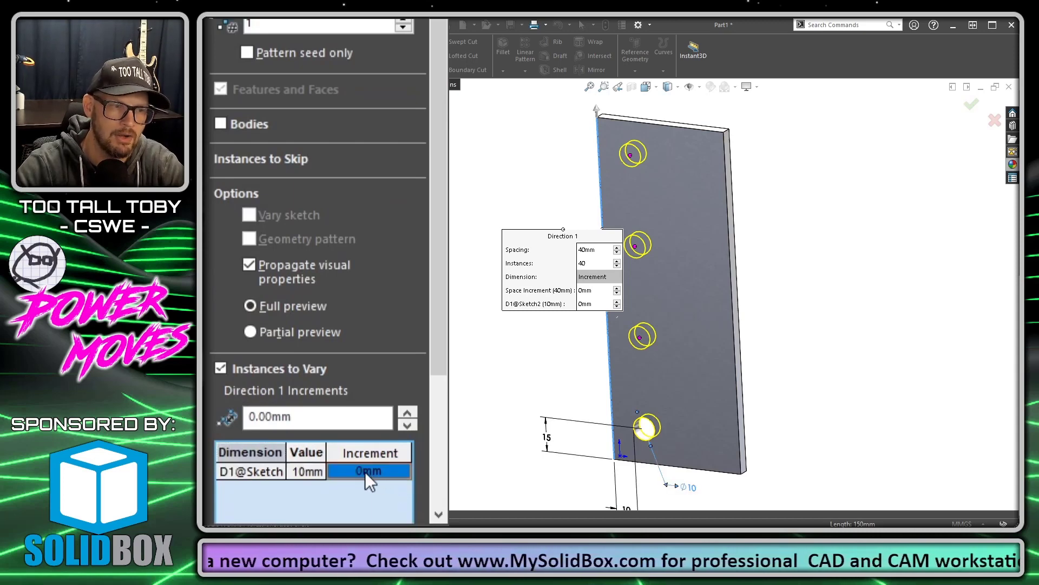
{"action": "type", "text": "3"}
{"action": "left_click", "coordinate": [365, 471]}
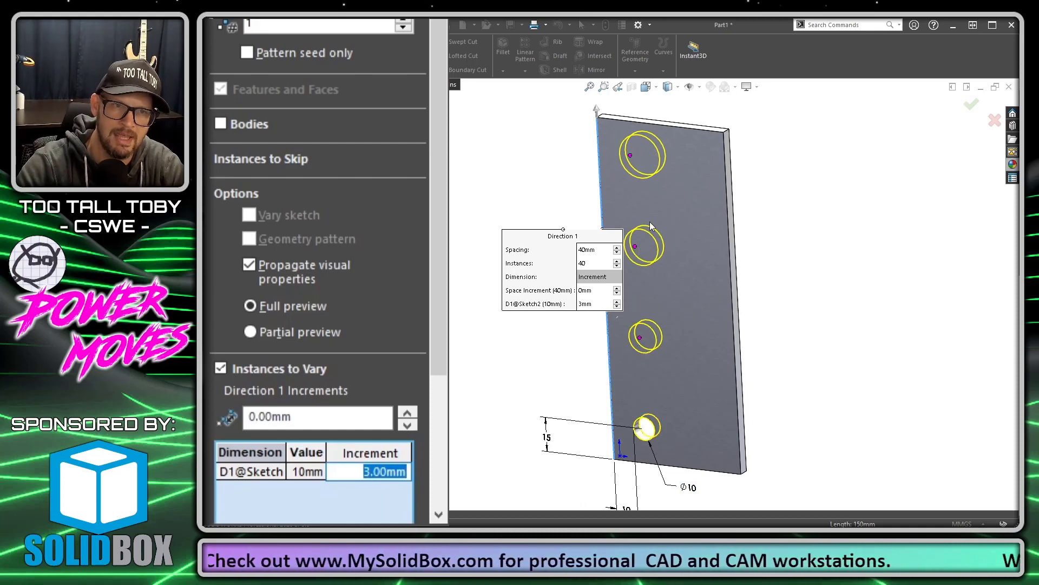
{"action": "left_click", "coordinate": [972, 104]}
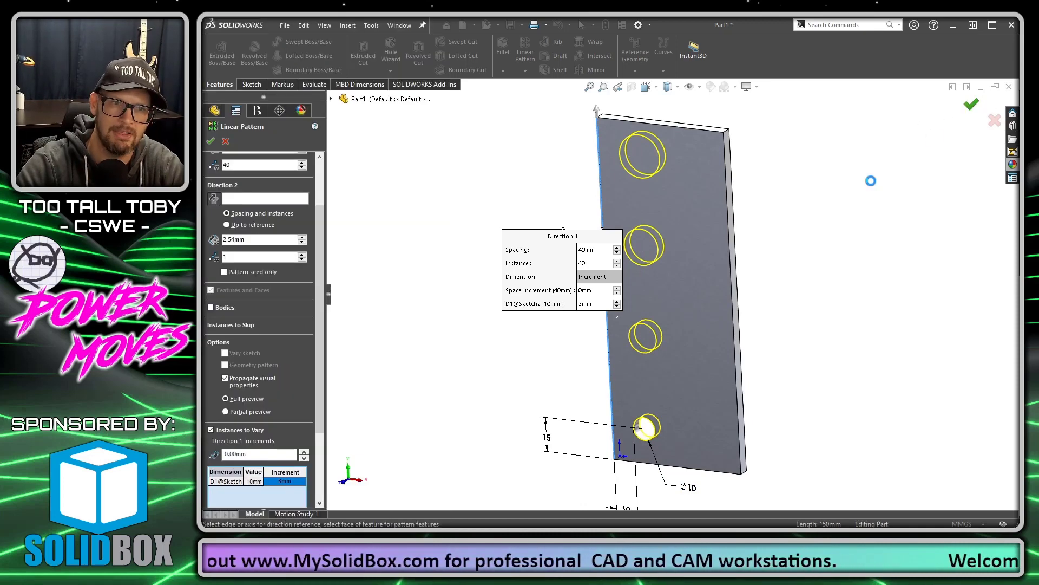
Switch to Spiral Stairs, roll back above Stairs Pattern and select Bottom Stairs' Sketch2
{"action": "left_click", "coordinate": [847, 270]}
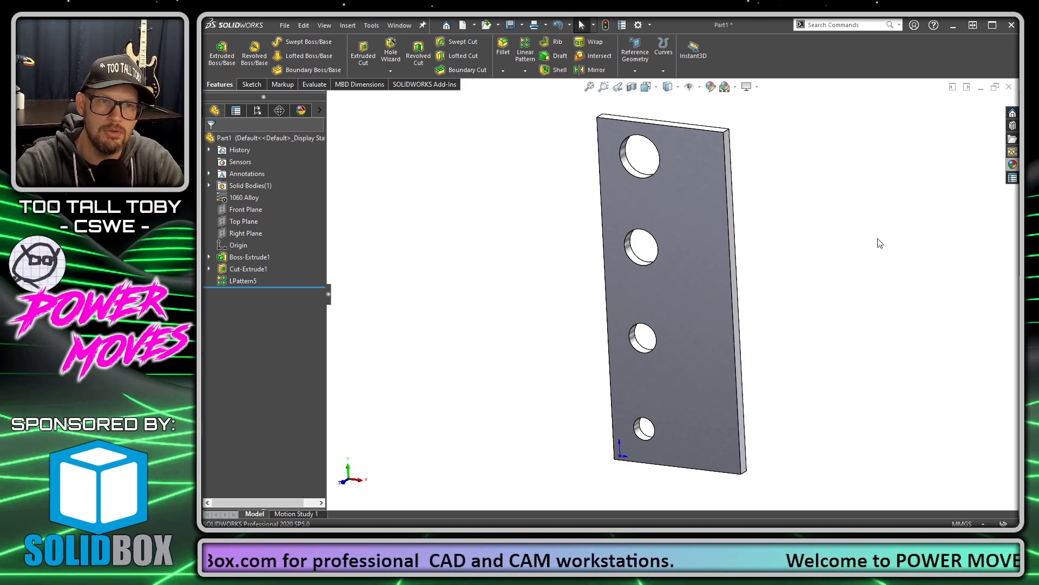
{"action": "key", "text": "ctrl+Tab"}
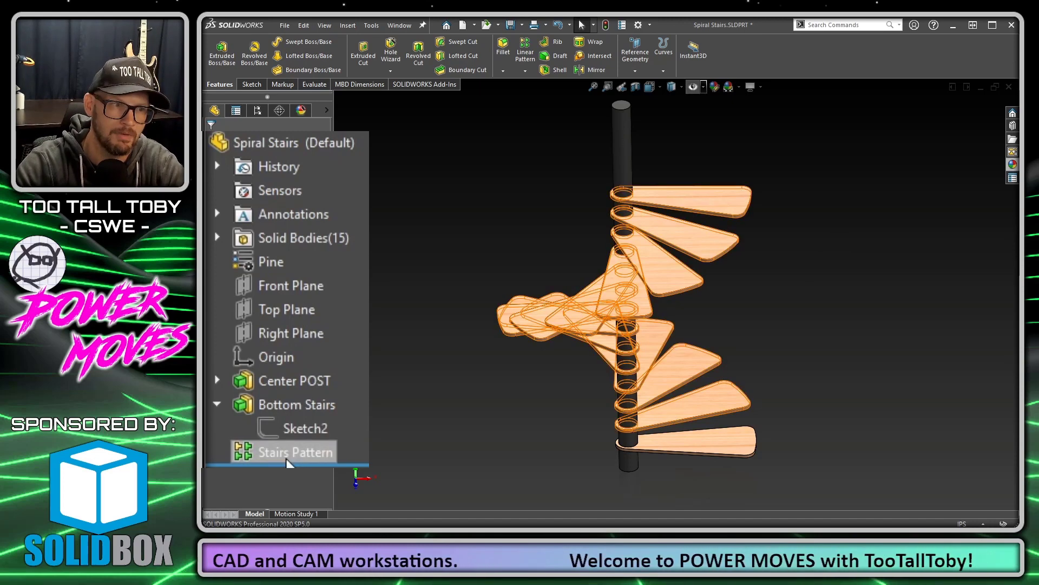
{"action": "left_click_drag", "start_coordinate": [289, 463], "coordinate": [289, 443]}
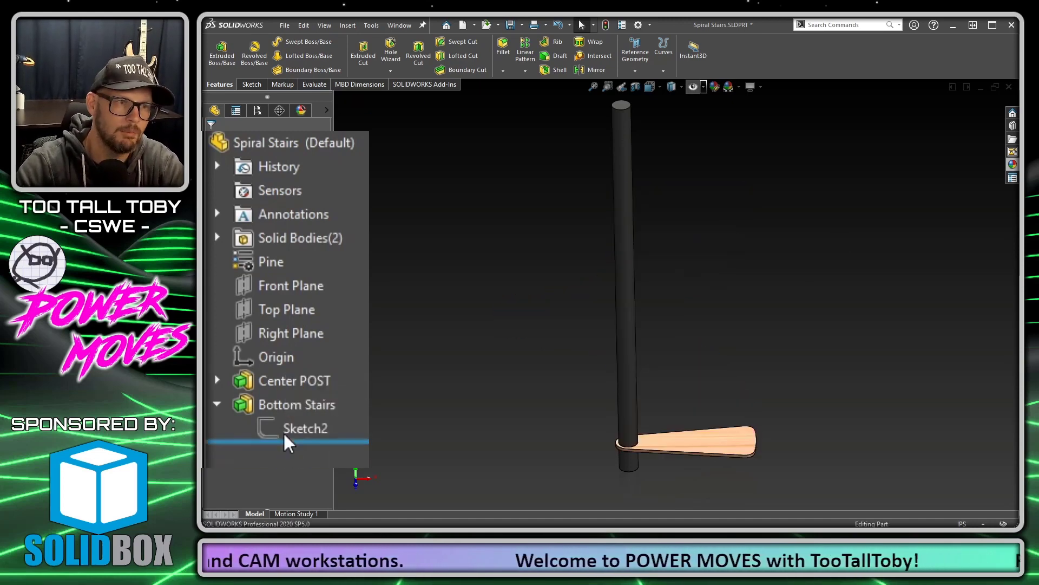
{"action": "left_click", "coordinate": [301, 429]}
Open Sketch2 for editing, try an angle dimension and drag the tread end to test rotation
{"action": "left_click", "coordinate": [297, 360]}
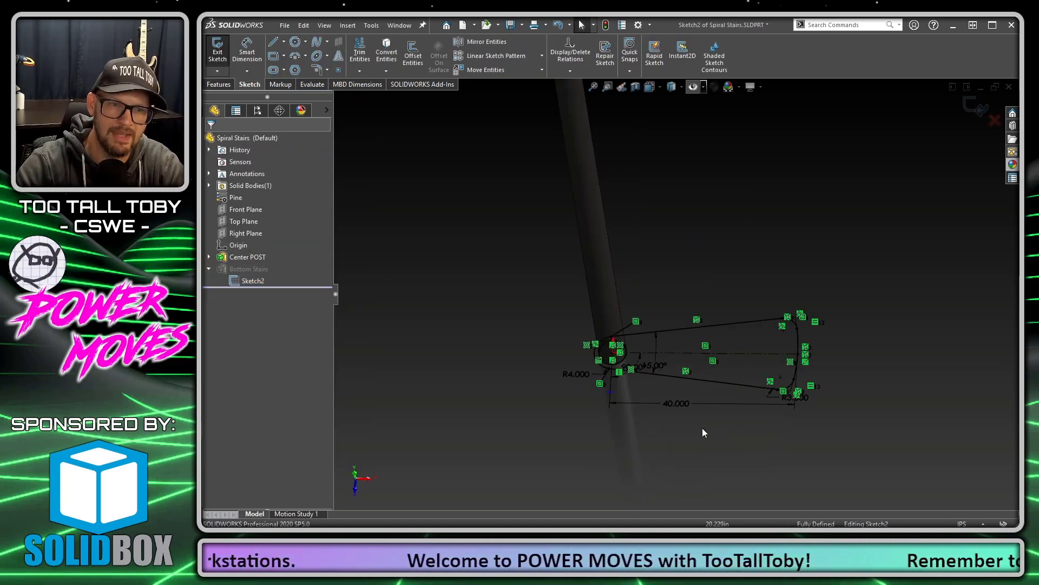
{"action": "left_click", "coordinate": [659, 306]}
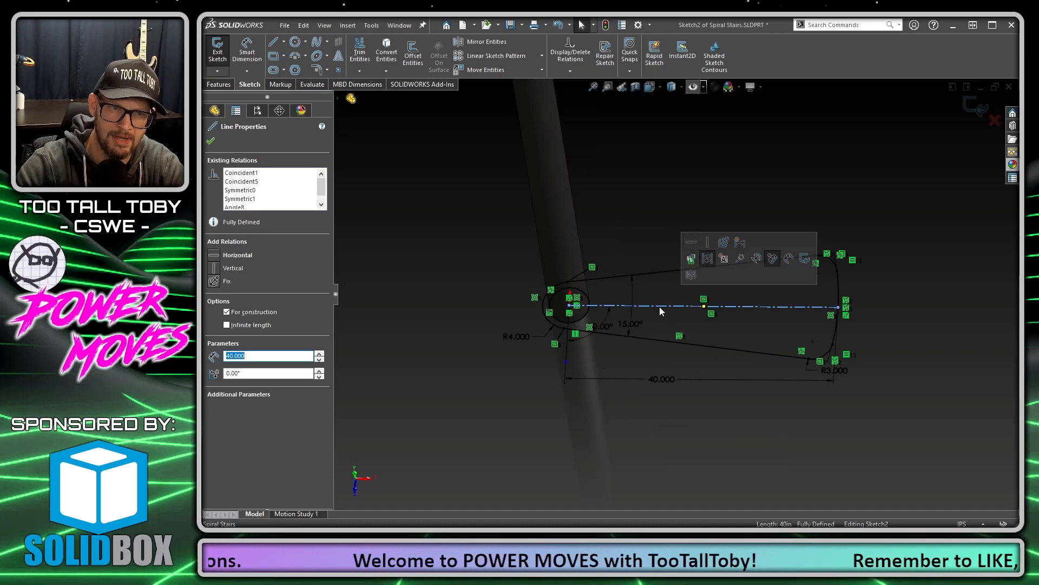
{"action": "right_click_drag", "start_coordinate": [659, 306], "coordinate": [603, 326]}
{"action": "left_click", "coordinate": [567, 364]}
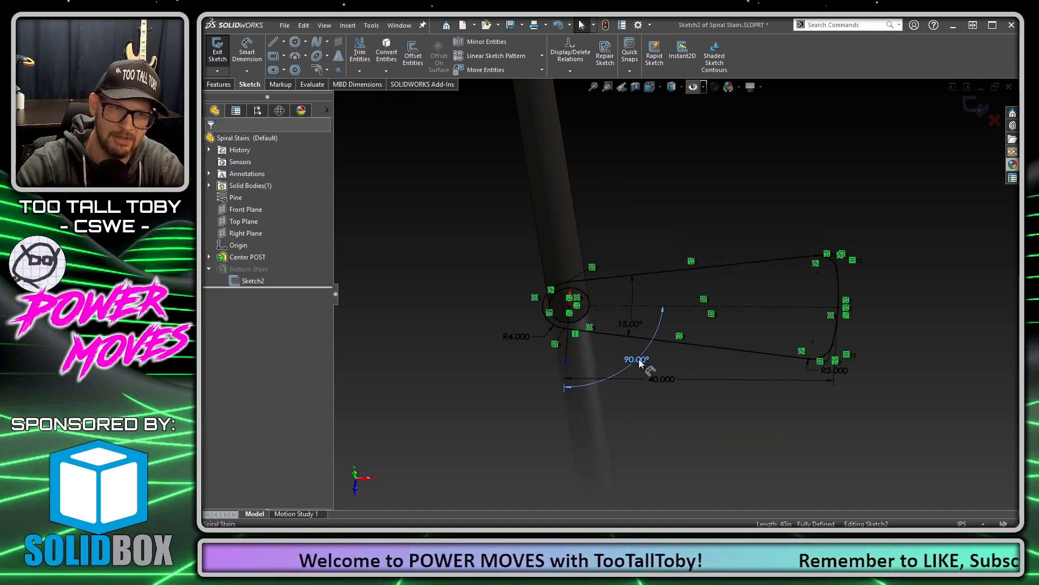
{"action": "left_click", "coordinate": [639, 361]}
{"action": "key", "text": "Escape"}
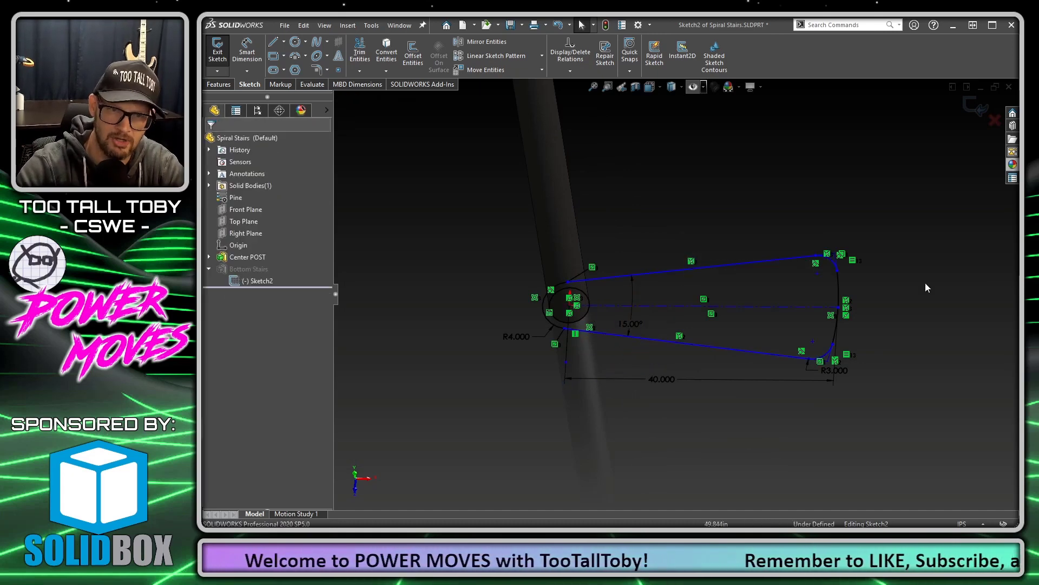
{"action": "mouse_move", "coordinate": [836, 309]}
{"action": "left_mouse_down"}
{"action": "mouse_move", "coordinate": [839, 334]}
{"action": "mouse_move", "coordinate": [806, 366]}
{"action": "mouse_move", "coordinate": [808, 390]}
{"action": "mouse_move", "coordinate": [833, 303]}
{"action": "mouse_move", "coordinate": [806, 235]}
{"action": "mouse_move", "coordinate": [826, 230]}
{"action": "left_mouse_up"}
{"action": "left_click", "coordinate": [671, 337]}
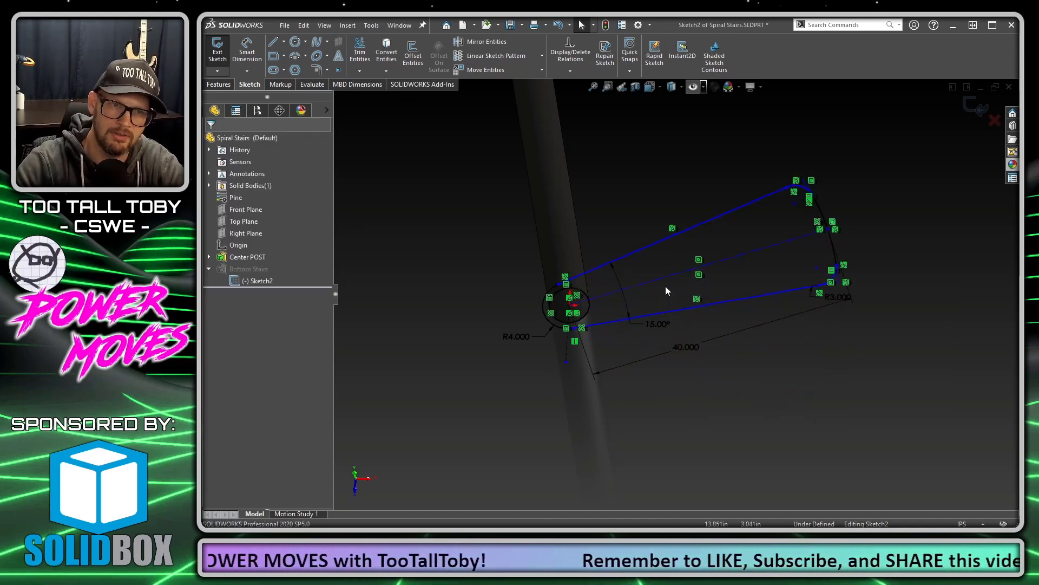
{"action": "left_click", "coordinate": [651, 281]}
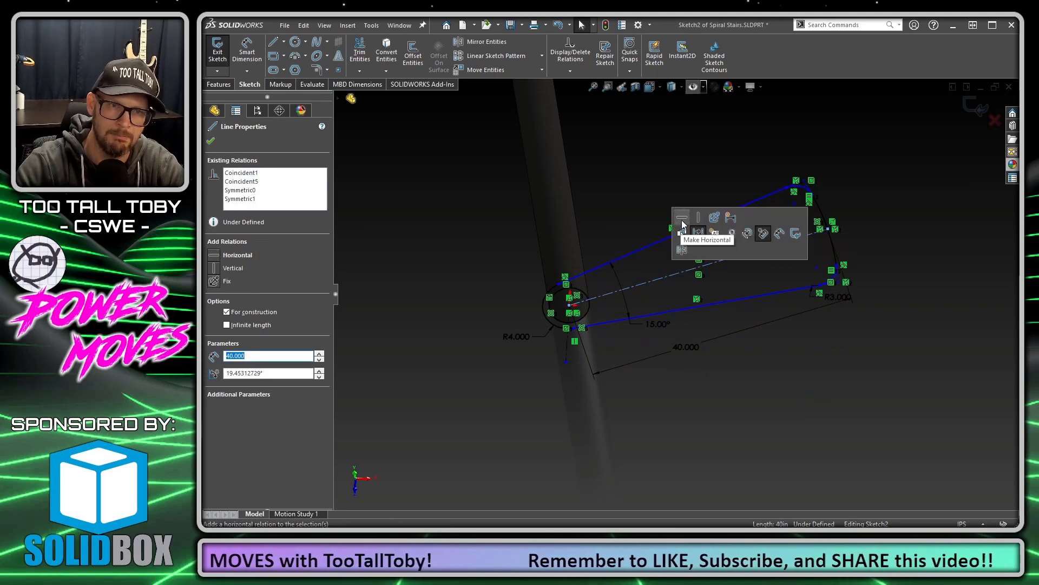
{"action": "key", "text": "Escape"}
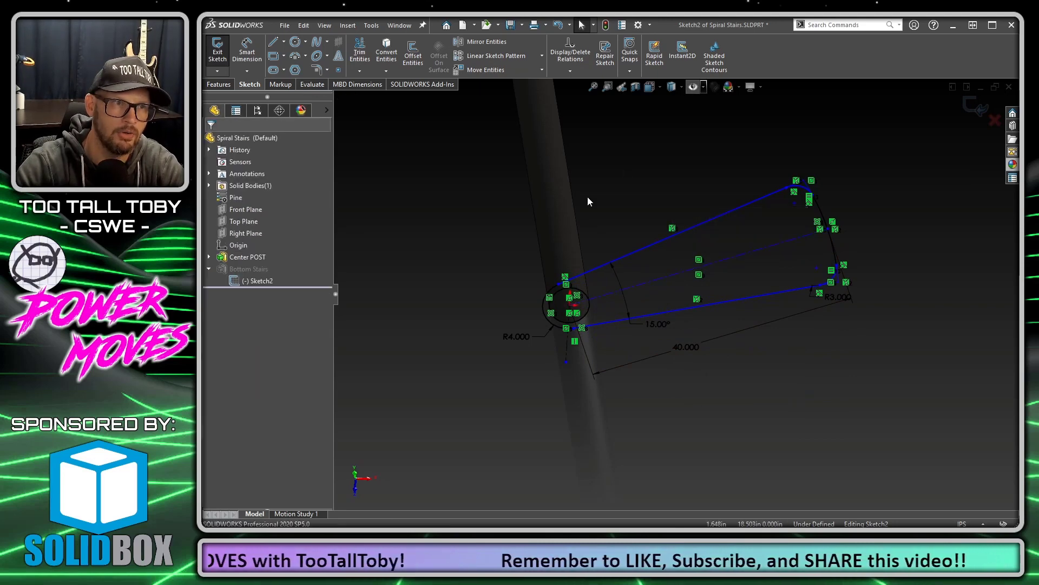
Dimension a 90° angle between the vertical construction line and the tread centerline
{"action": "left_click", "coordinate": [245, 52]}
{"action": "left_click", "coordinate": [569, 358]}
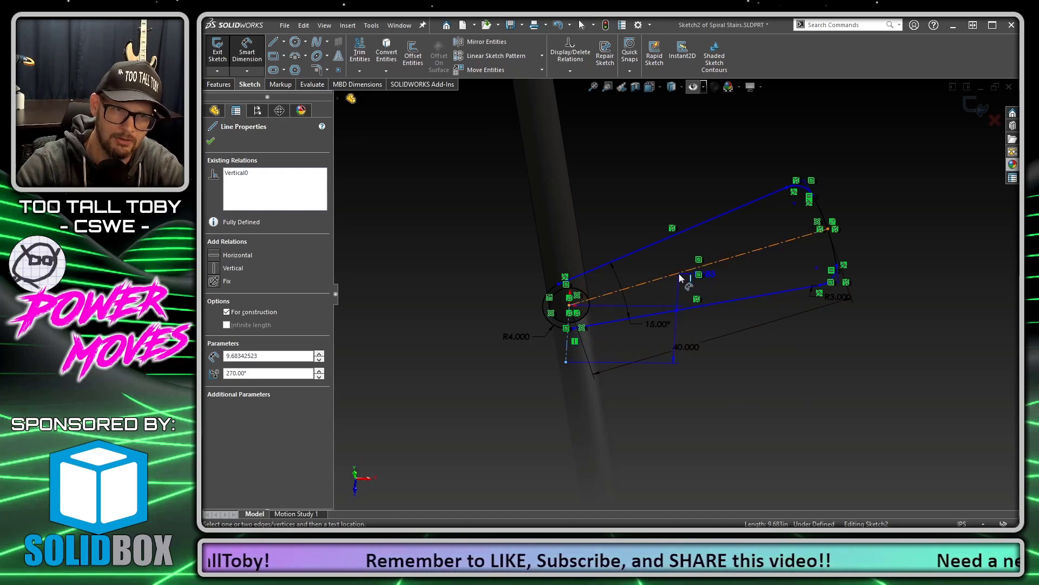
{"action": "left_click", "coordinate": [679, 273]}
{"action": "left_click", "coordinate": [698, 378]}
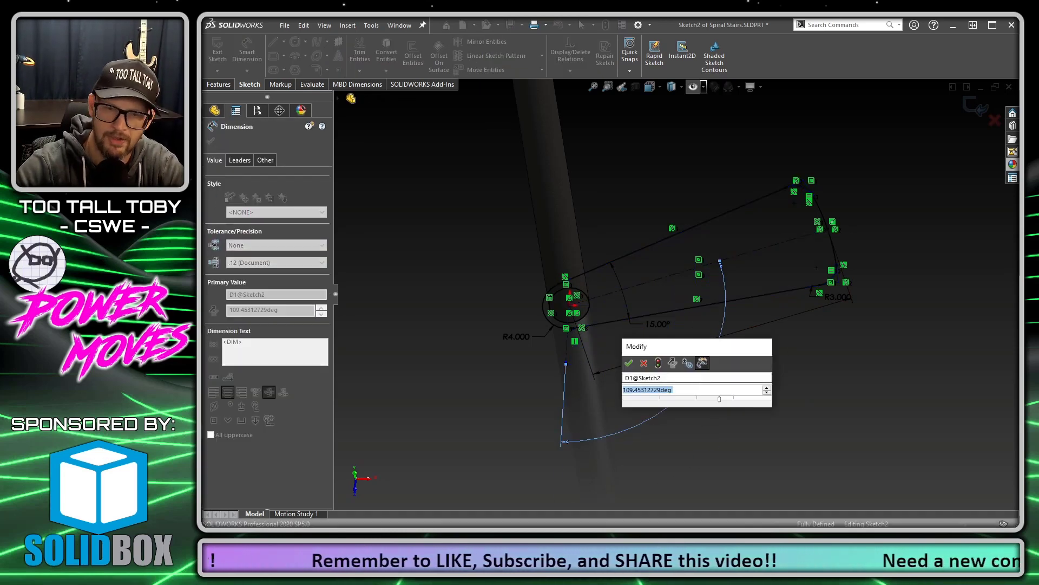
{"action": "type", "text": "90"}
{"action": "key", "text": "Return"}
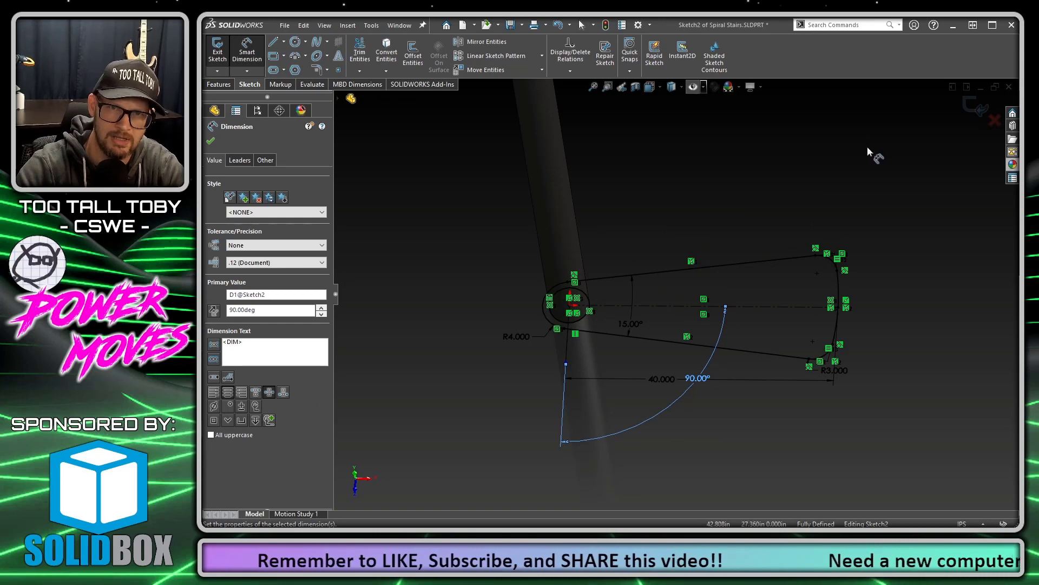
{"action": "key", "text": "Escape"}
Exit the sketch and start a linear pattern along the post with 7 in spacing and 14 instances
{"action": "left_click", "coordinate": [969, 107]}
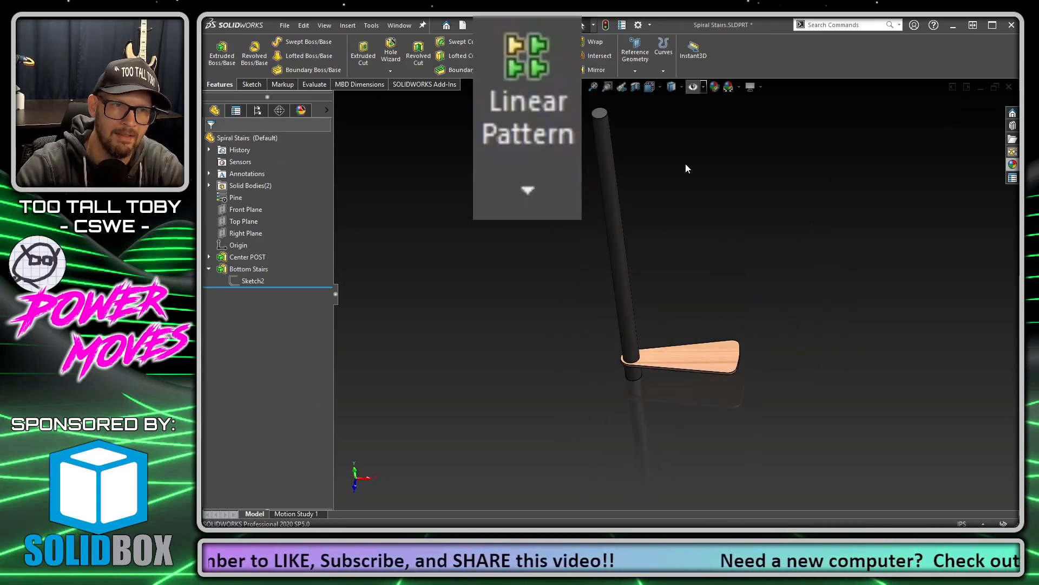
{"action": "left_click", "coordinate": [526, 54]}
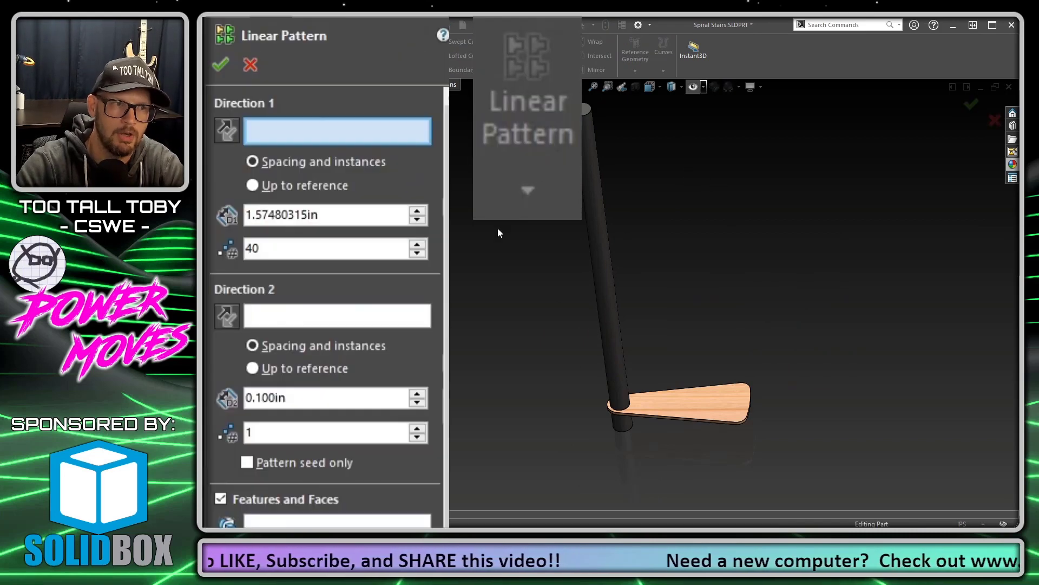
{"action": "left_click", "coordinate": [598, 196]}
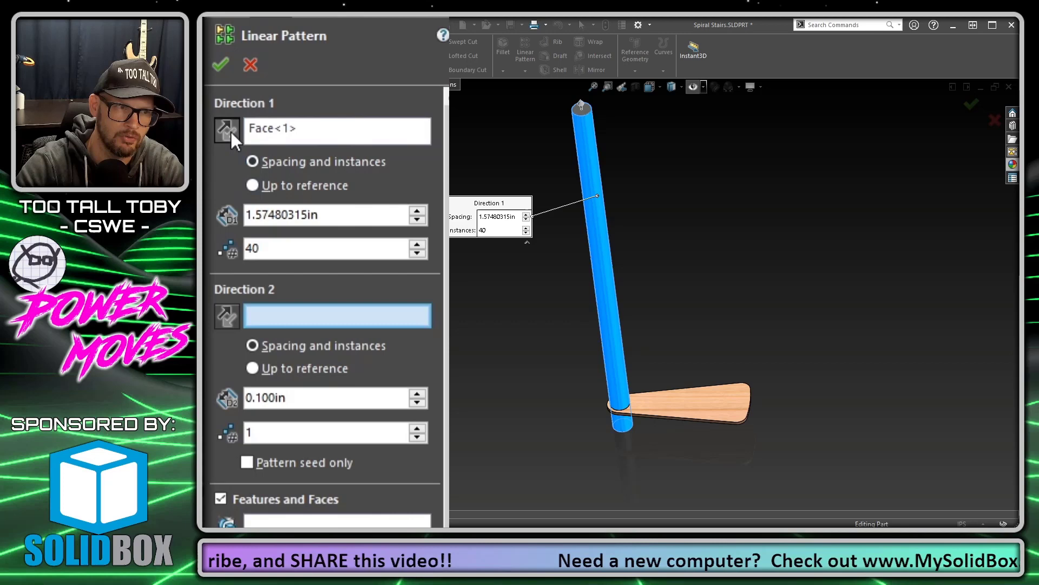
{"action": "double_click", "coordinate": [353, 214]}
{"action": "type", "text": "7"}
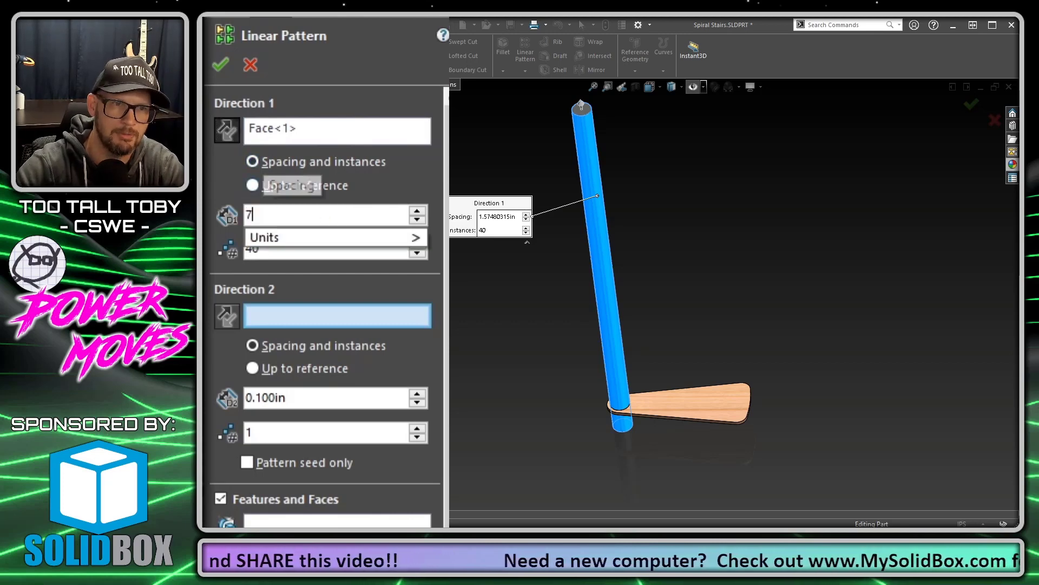
{"action": "key", "text": "Return"}
{"action": "double_click", "coordinate": [279, 248]}
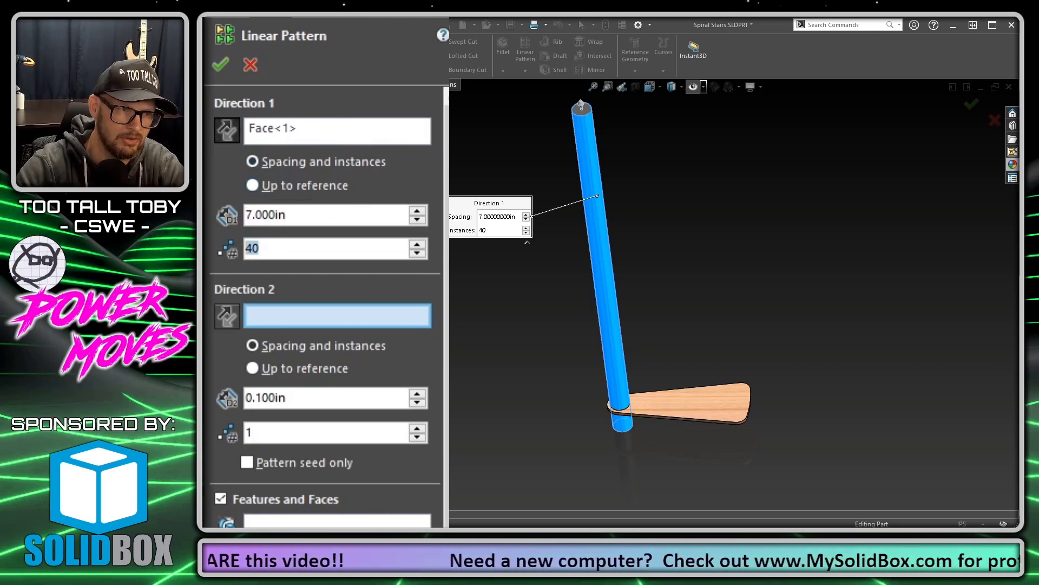
{"action": "type", "text": "14"}
{"action": "key", "text": "Return"}
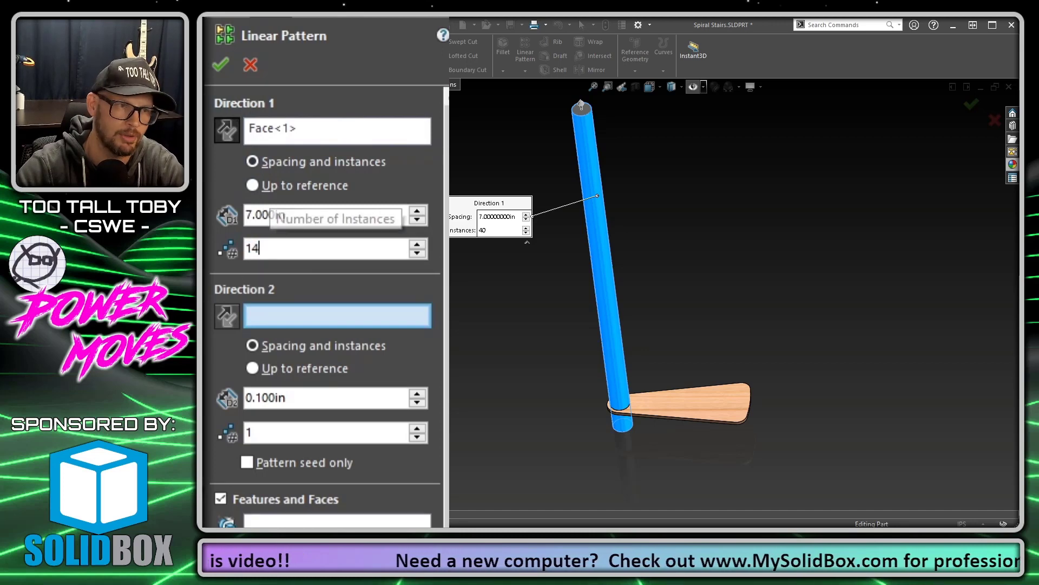
Select Bottom Stairs as the feature to pattern
{"action": "scroll", "coordinate": [325, 271], "scroll_direction": "down", "scroll_amount": 8}
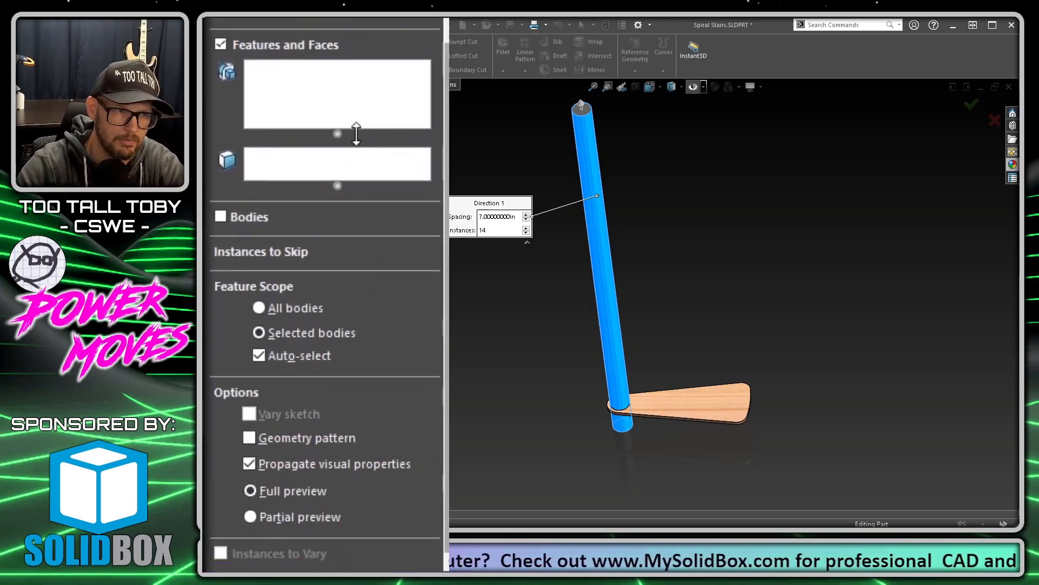
{"action": "left_click", "coordinate": [269, 76]}
{"action": "left_click", "coordinate": [694, 401]}
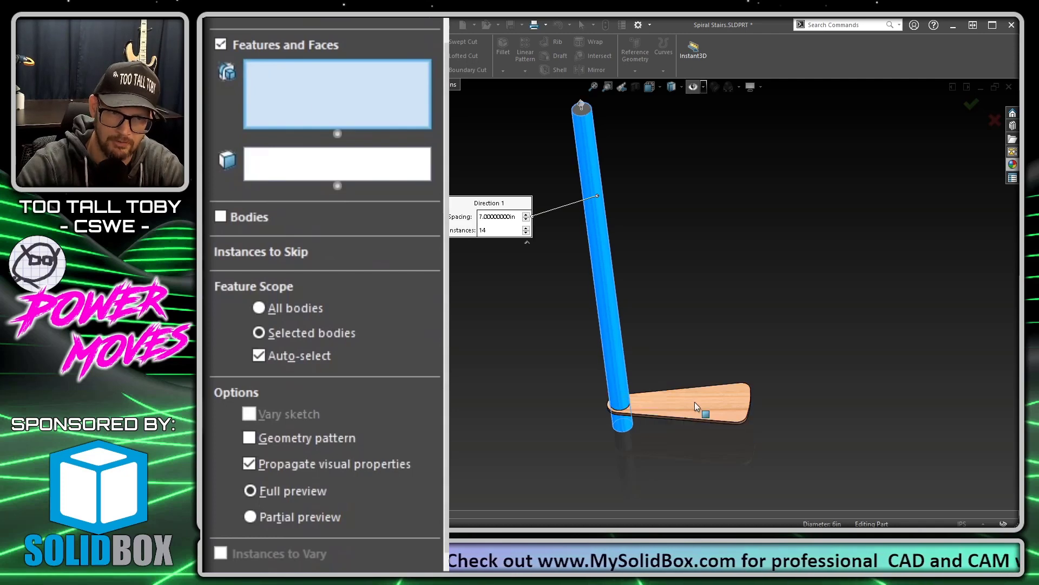
Turn on Instances to Vary and increment the tread's 90° angle D1@Sketch2 by 27° per instance
{"action": "left_click", "coordinate": [220, 552]}
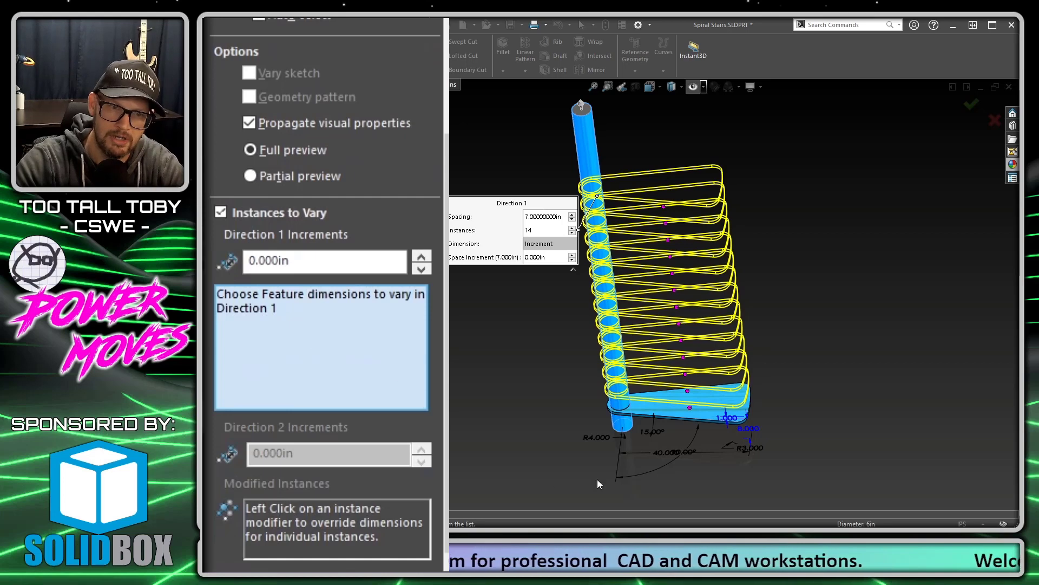
{"action": "left_click", "coordinate": [685, 454]}
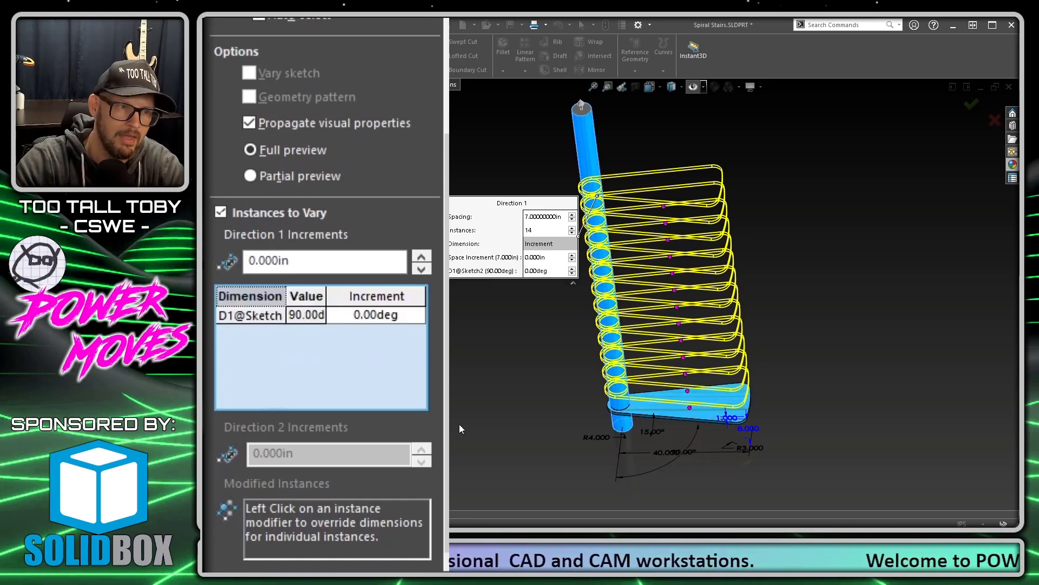
{"action": "left_click", "coordinate": [373, 317]}
{"action": "left_click", "coordinate": [377, 317]}
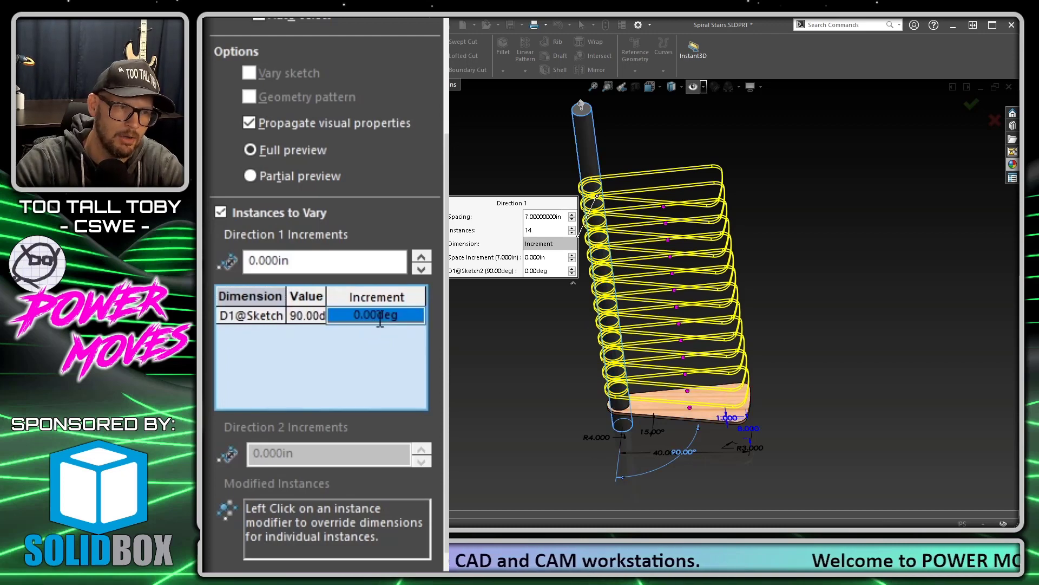
{"action": "double_click", "coordinate": [380, 318]}
{"action": "type", "text": "27"}
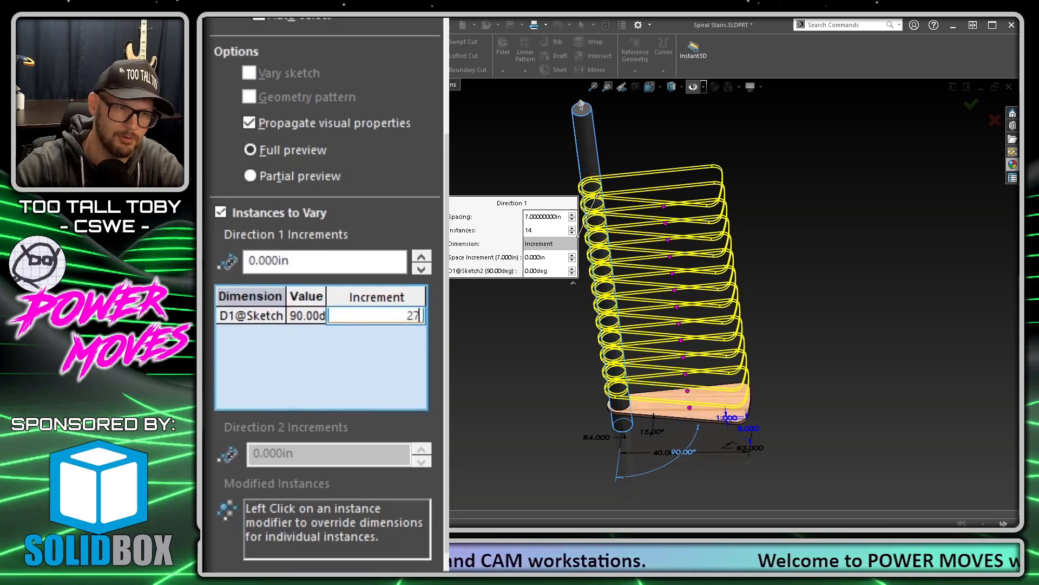
{"action": "key", "text": "Return"}
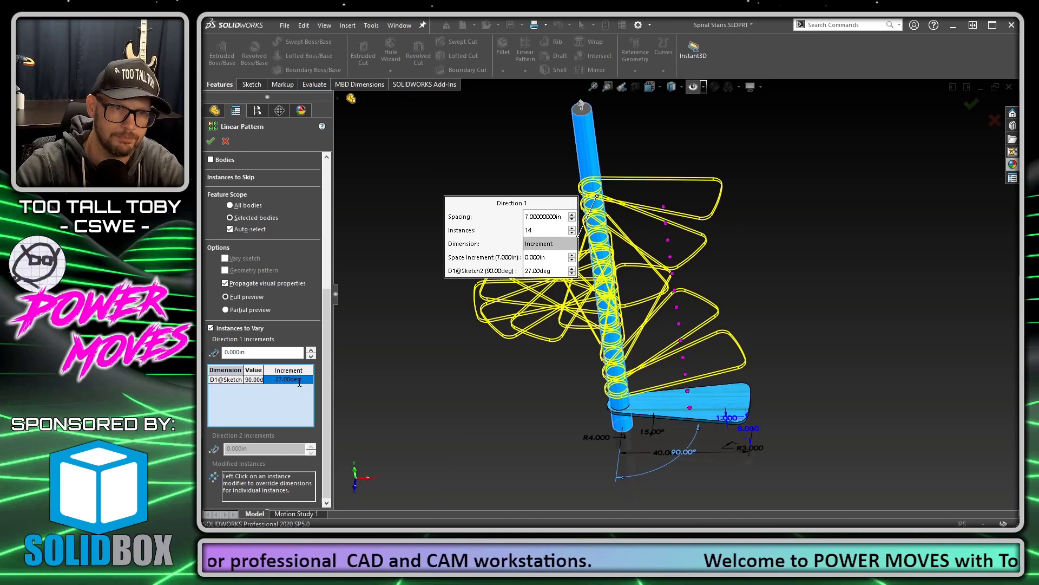
Accept LPattern2 with its 14 rotating treads, then orbit and zoom to inspect the spiral staircase
{"action": "key", "text": "Return"}
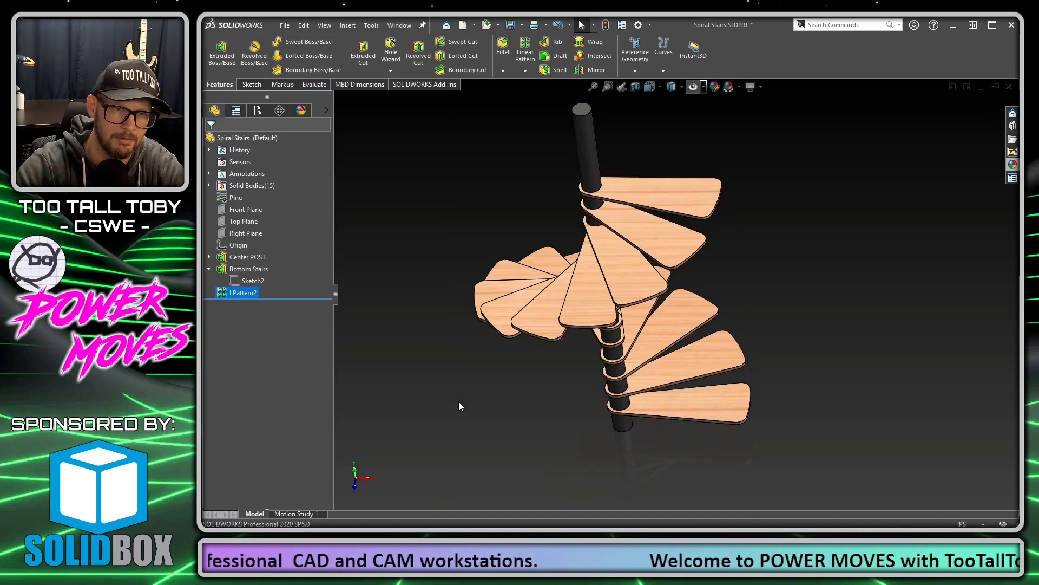
{"action": "middle_click_drag", "start_coordinate": [469, 427], "coordinate": [631, 416]}
{"action": "scroll", "coordinate": [631, 410], "scroll_direction": "down", "scroll_amount": 2}
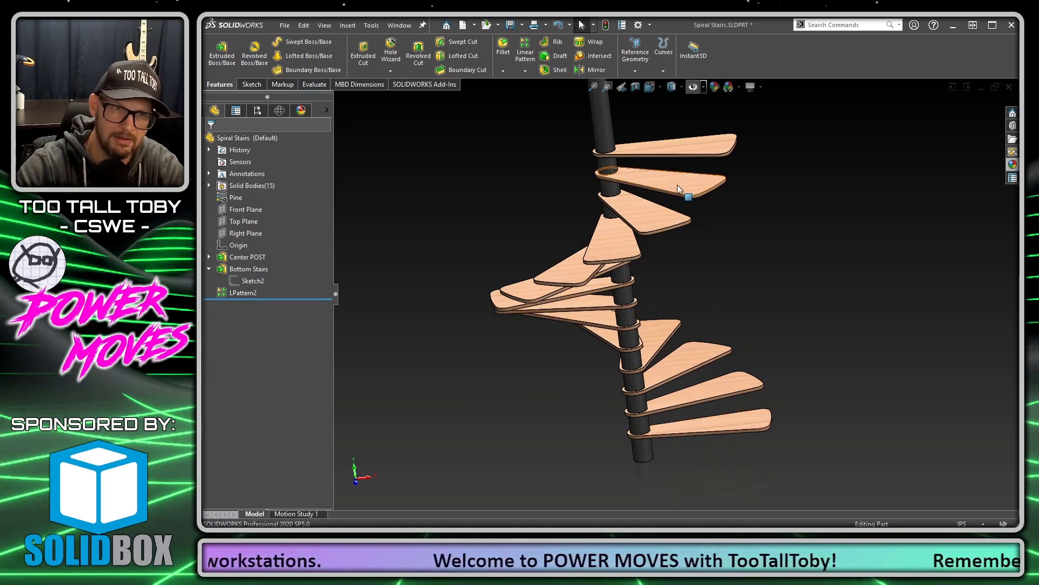
{"action": "scroll", "coordinate": [711, 179], "scroll_direction": "up", "scroll_amount": 2}
{"action": "scroll", "coordinate": [726, 162], "scroll_direction": "down", "scroll_amount": 1}
{"action": "scroll", "coordinate": [742, 160], "scroll_direction": "up", "scroll_amount": 2}
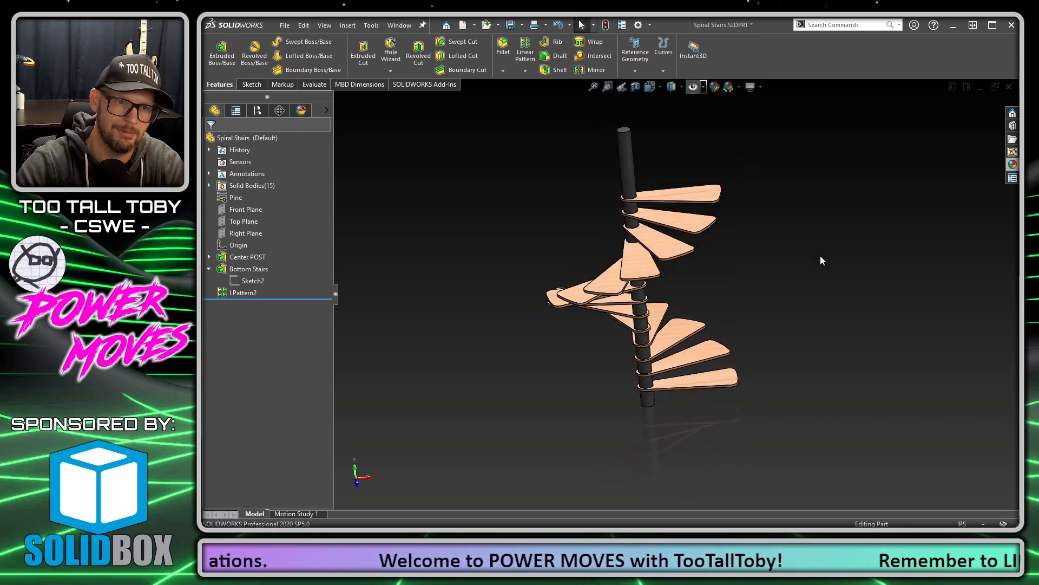